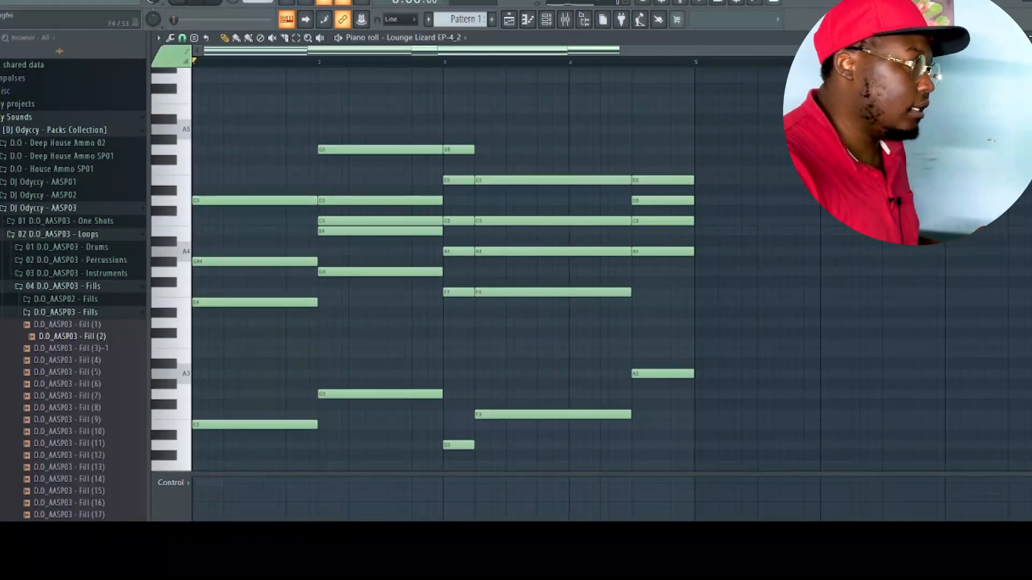
Step: Select all the chord notes in the piano roll and shorten them slightly to leave gaps between consecutive chords
click(209, 201)
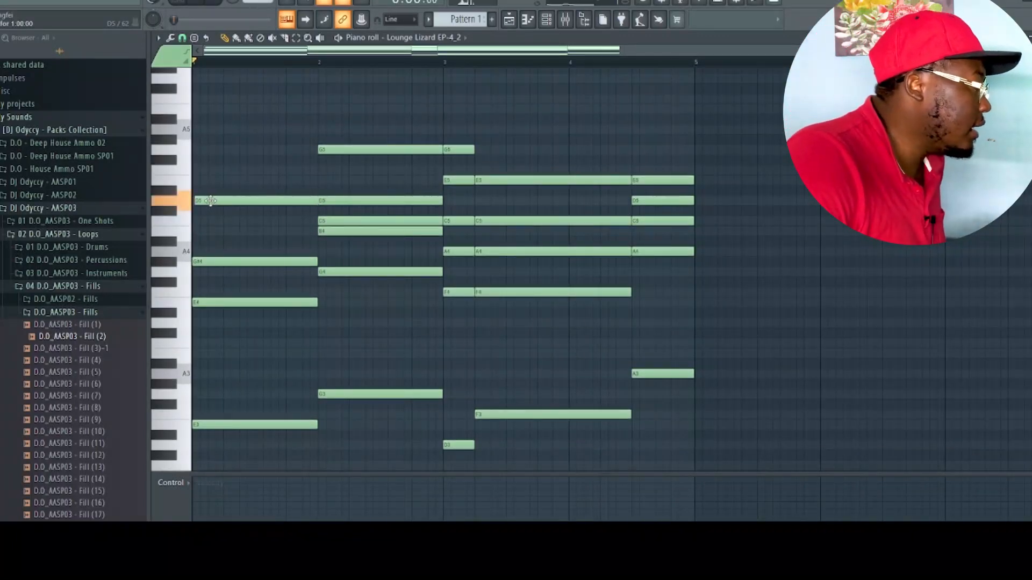
mouse_move(204, 200)
mouse_down()
mouse_move(220, 201)
mouse_move(207, 201)
mouse_up()
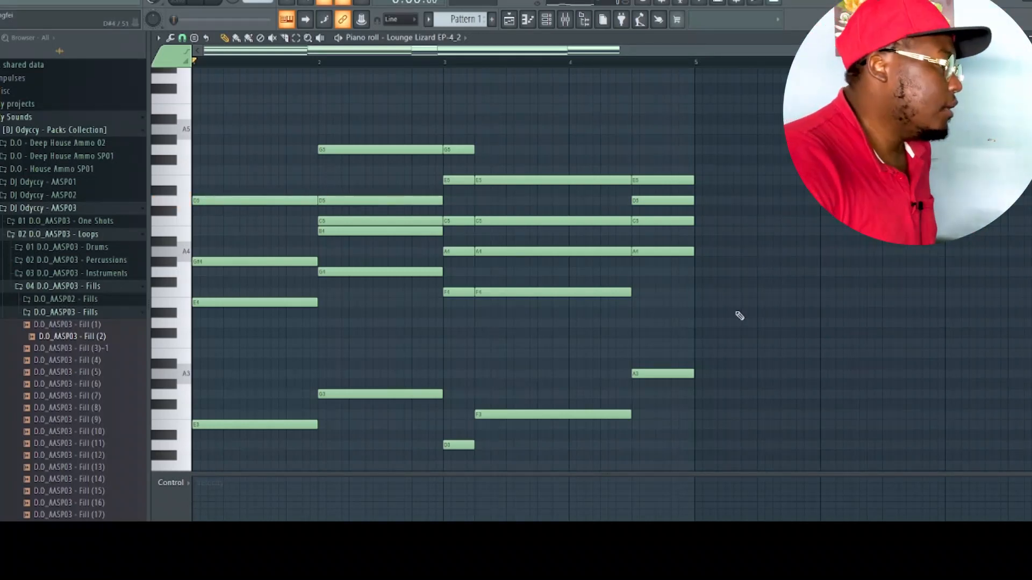
scroll(443, 269, down, 2)
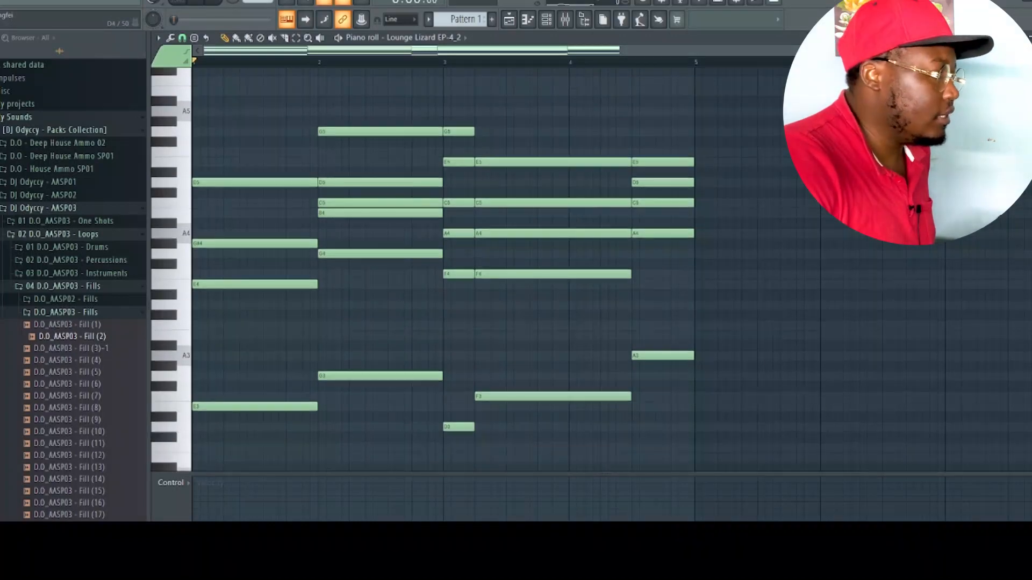
drag(218, 99, 897, 450)
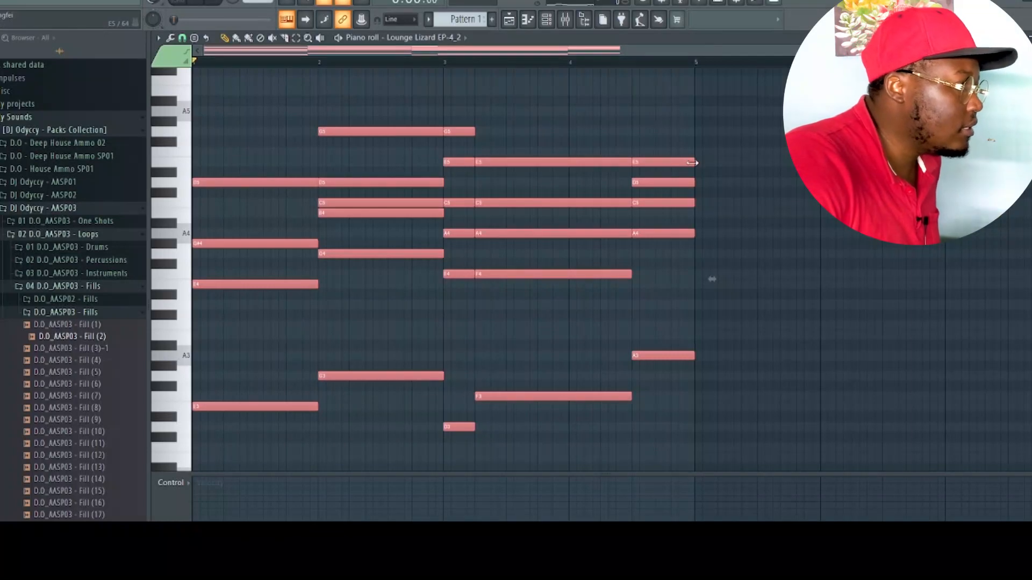
drag(694, 162, 683, 165)
click(755, 195)
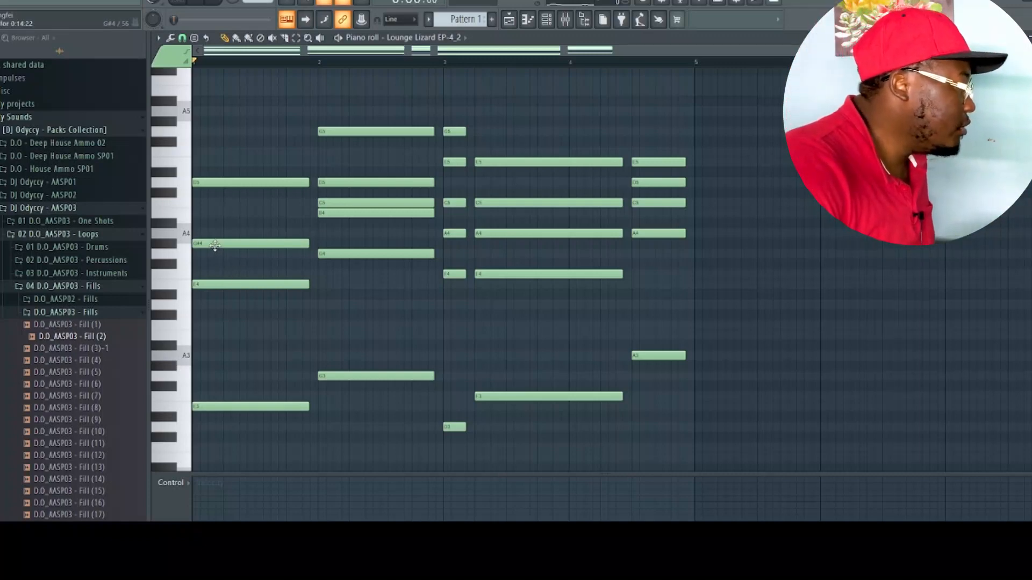
Step: Nudge the upper notes of the first two chords slightly off the grid by differing amounts and preview the pattern
drag(215, 246, 218, 245)
drag(207, 183, 215, 183)
drag(347, 132, 344, 134)
drag(354, 184, 350, 212)
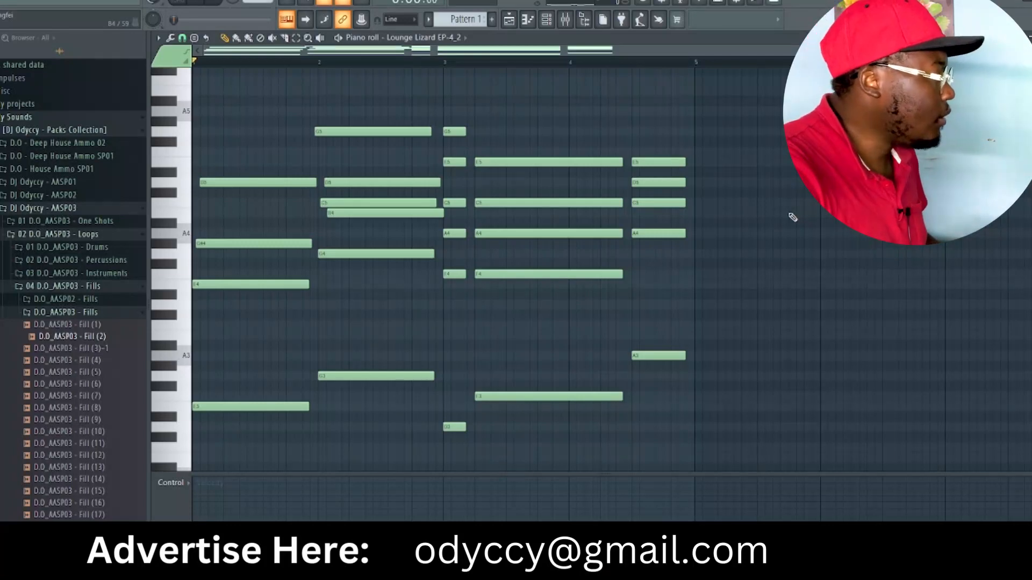
key(space)
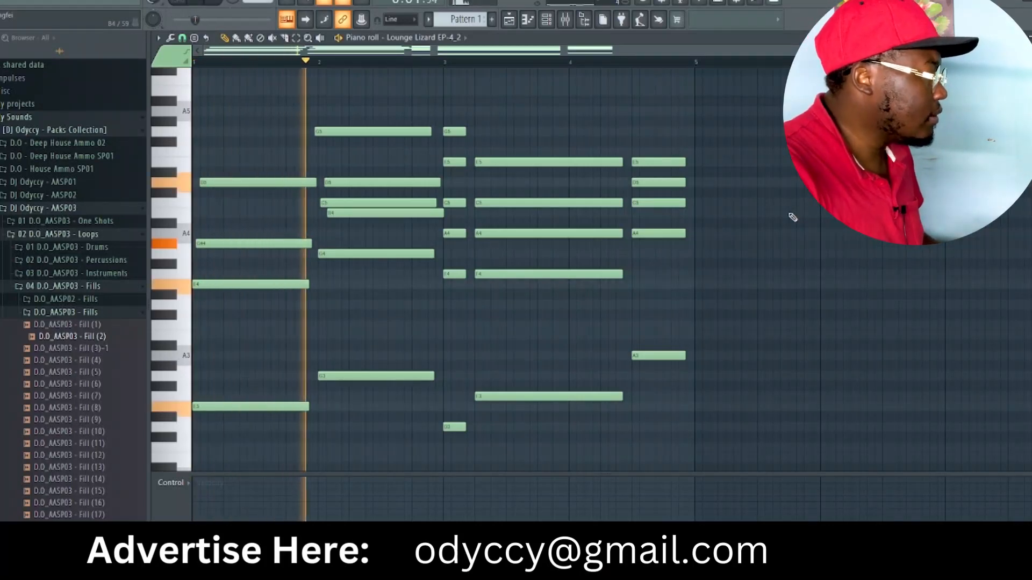
key(space)
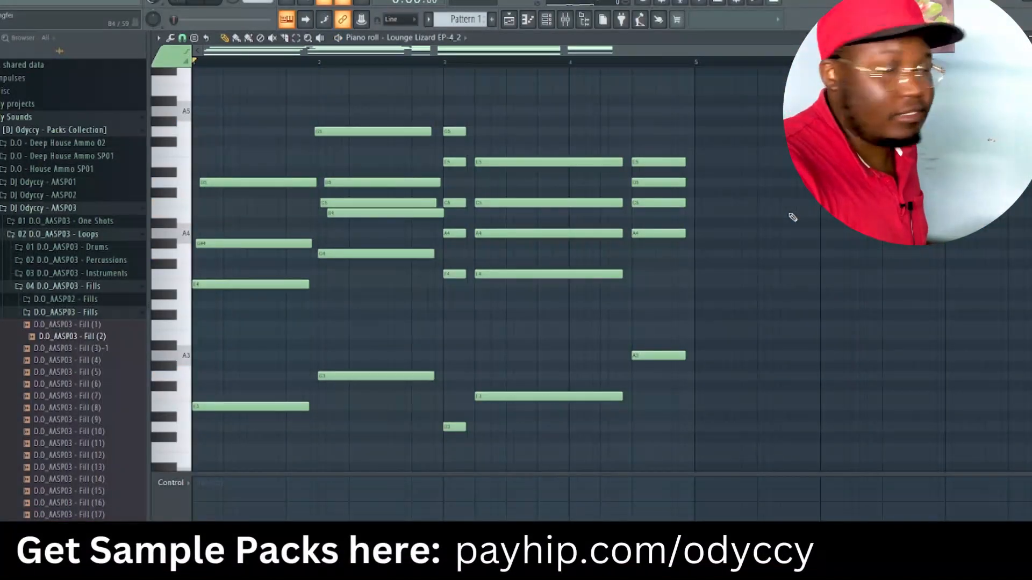
Step: Shift the upper notes of the short third chord and the long fourth chord slightly off the grid
drag(451, 233, 454, 232)
drag(455, 159, 452, 159)
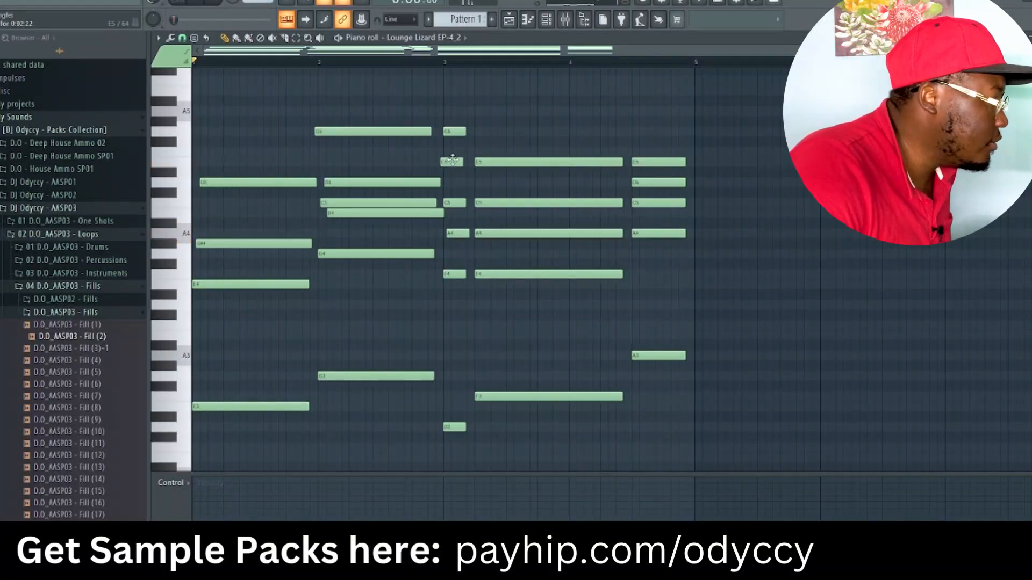
click(453, 127)
drag(502, 162, 508, 162)
drag(495, 202, 511, 232)
Step: Offset the upper notes of the last chord slightly from the grid and play back the whole progression
drag(645, 203, 658, 167)
click(655, 166)
drag(641, 232, 640, 232)
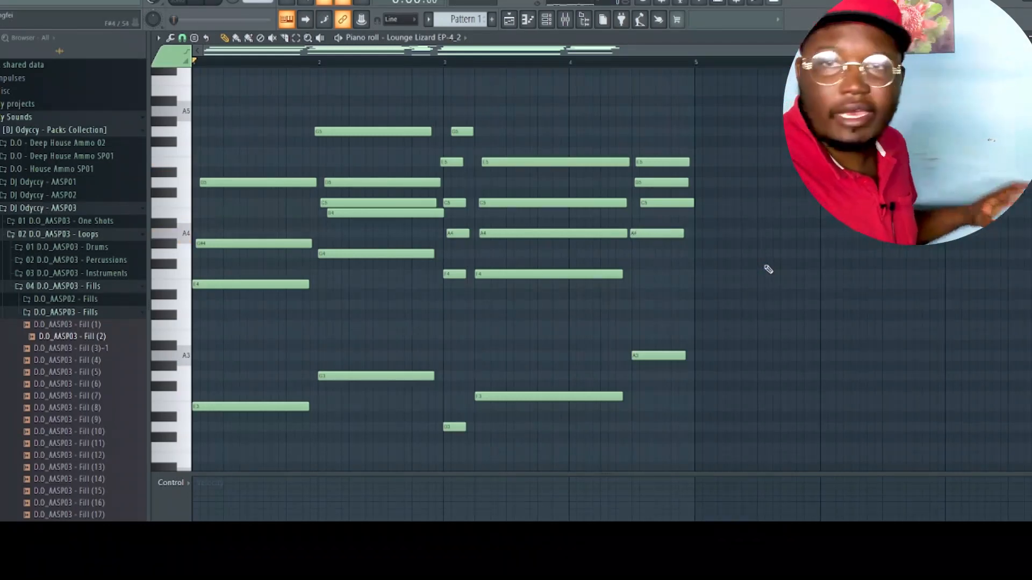
key(space)
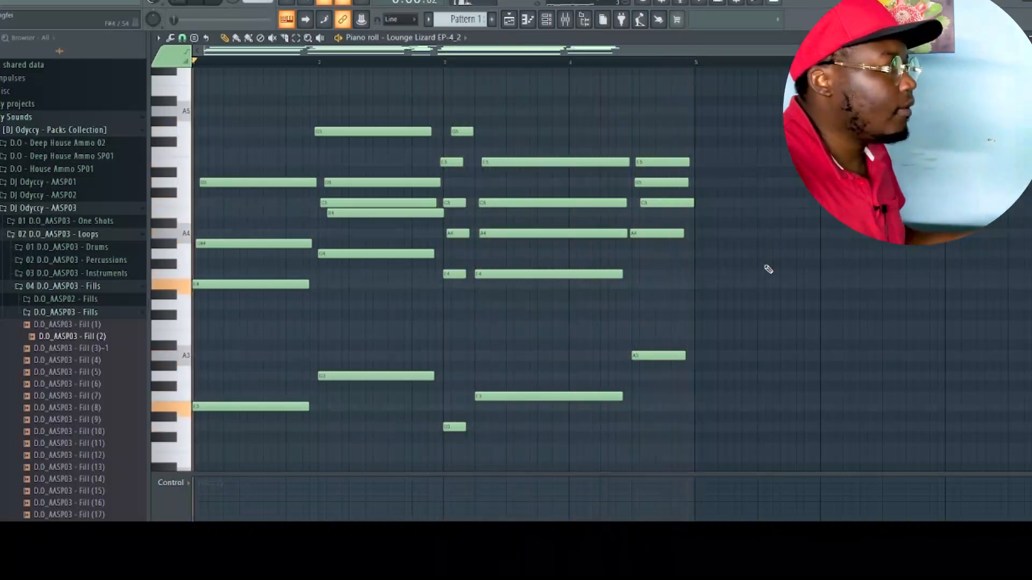
key(space)
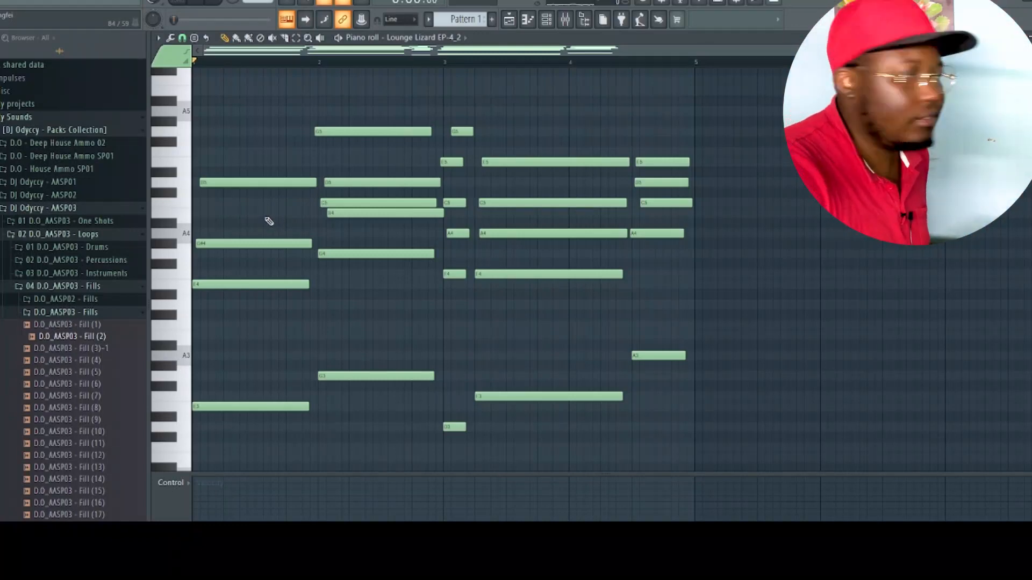
Step: Set the first chord's D5 note velocity to about 68% and select its G#4 note
click(265, 182)
drag(200, 521, 200, 518)
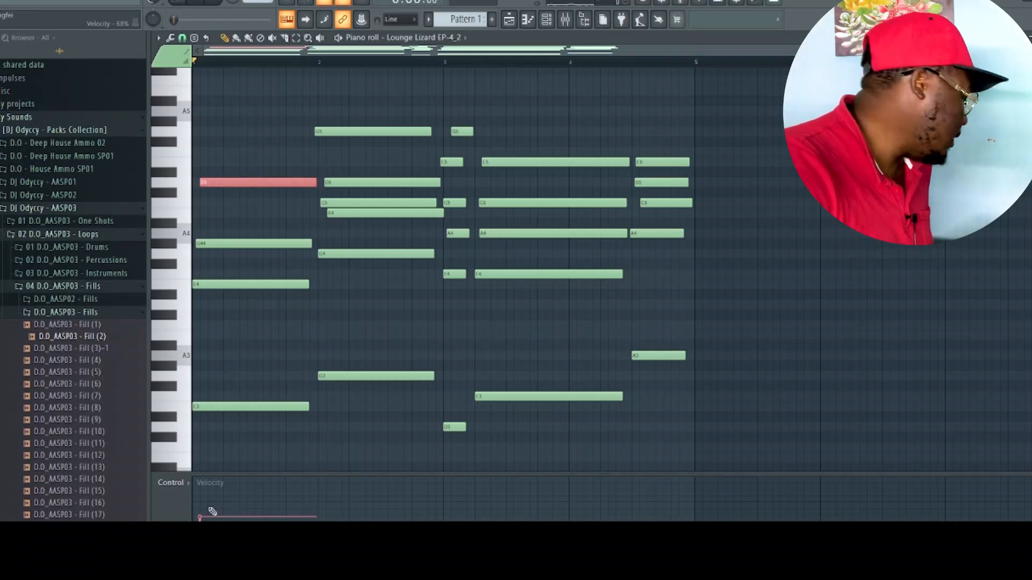
click(272, 245)
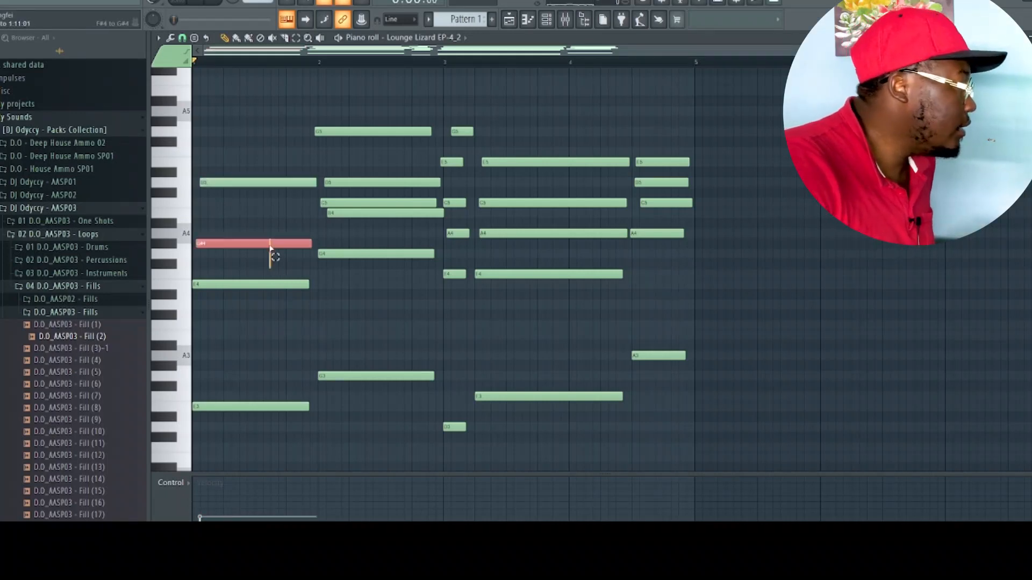
drag(194, 520, 200, 520)
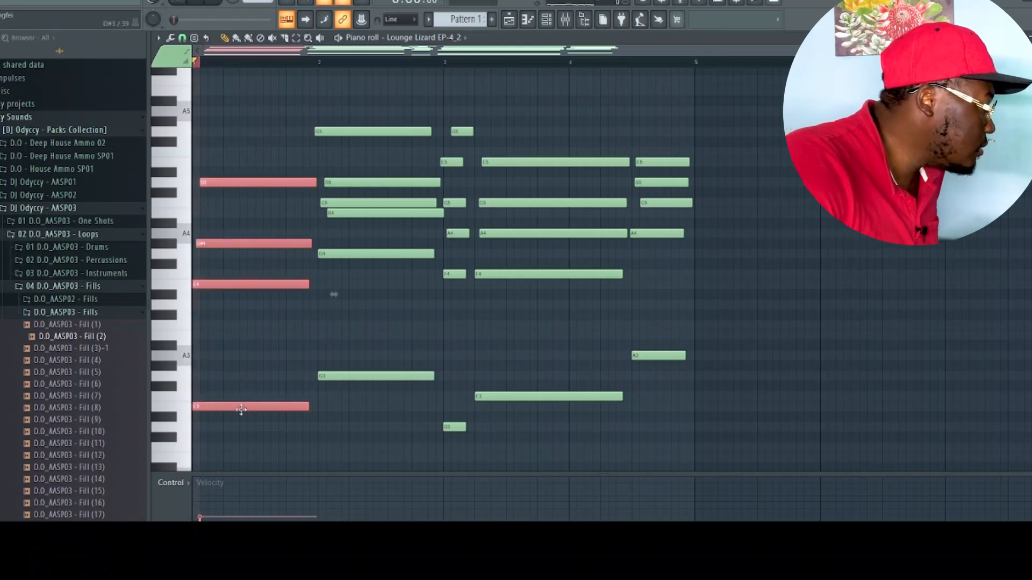
ctrl+click(238, 431)
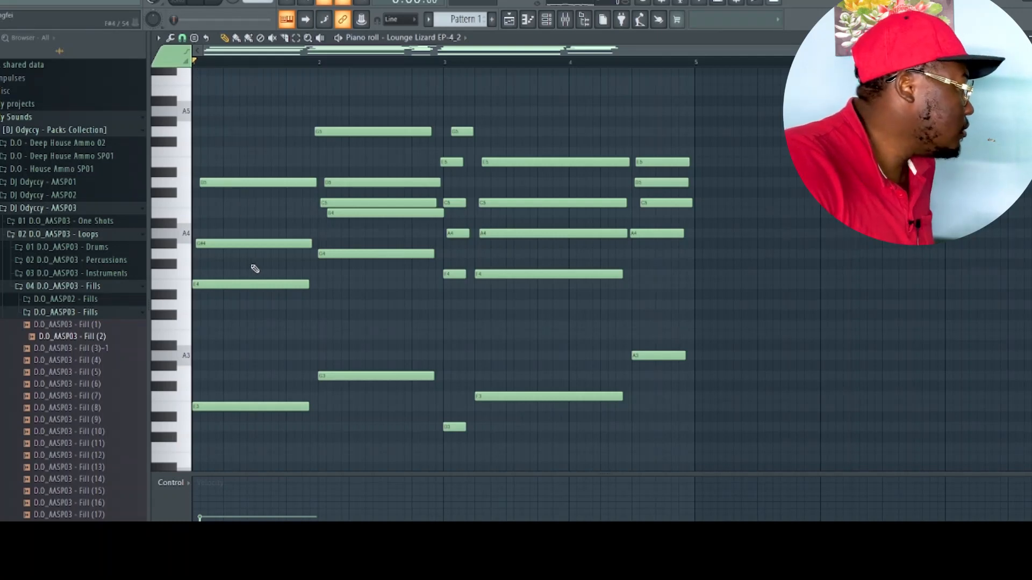
click(263, 244)
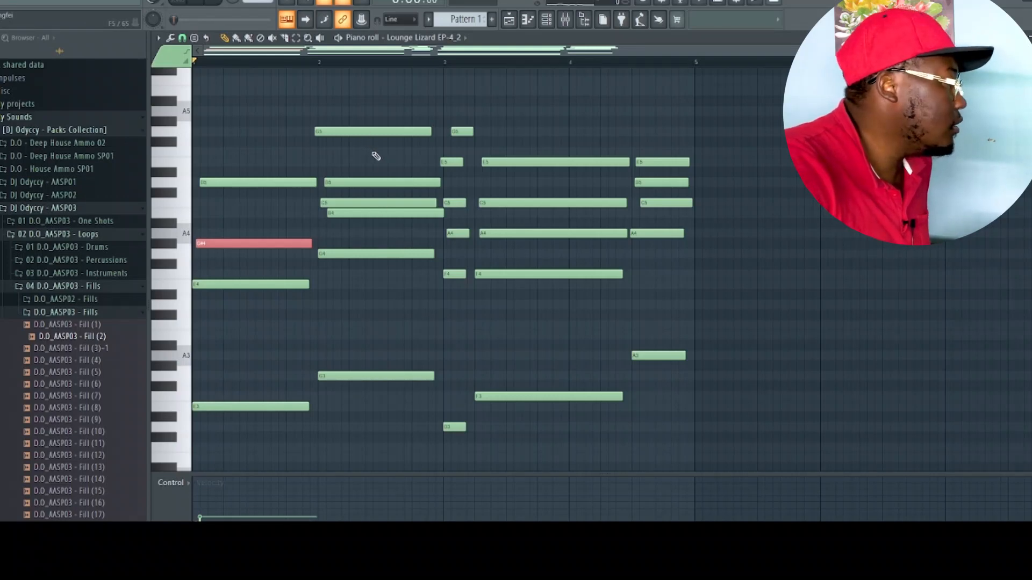
Step: Vary the note velocities in the second chord, setting G5 to about 90%, and preview the playback
click(373, 131)
drag(315, 510, 318, 495)
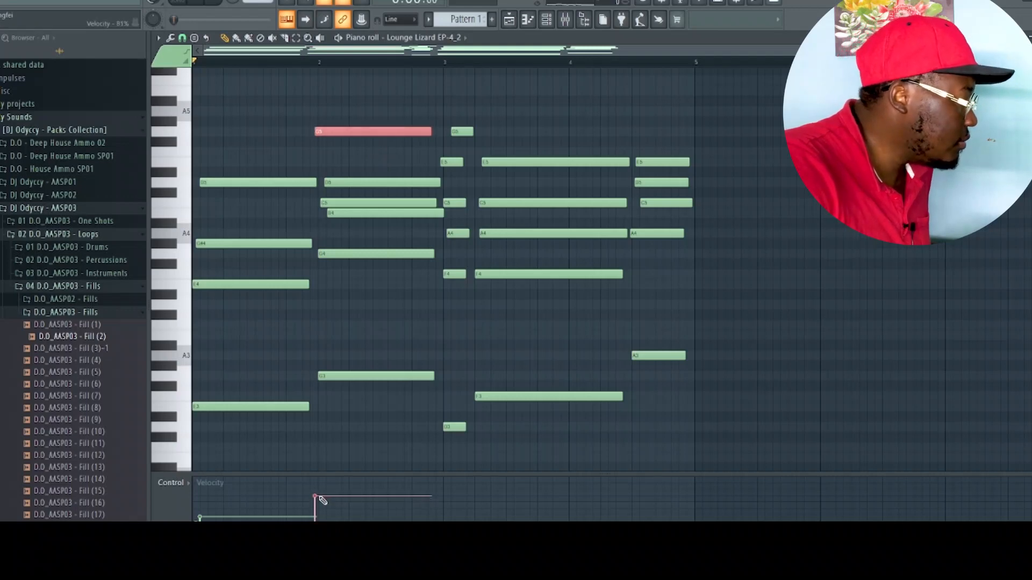
click(377, 182)
drag(325, 522, 325, 513)
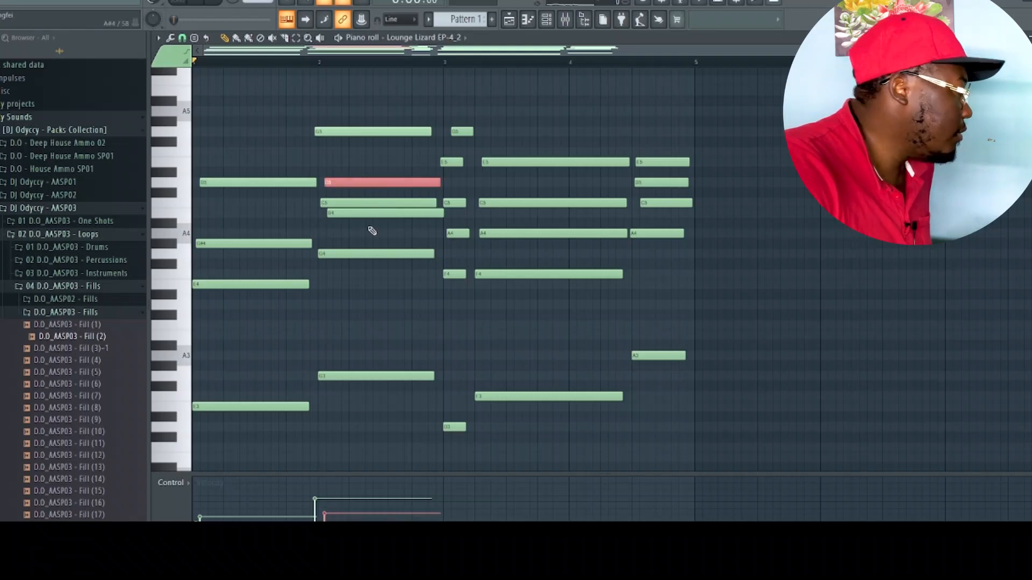
click(322, 203)
key(space)
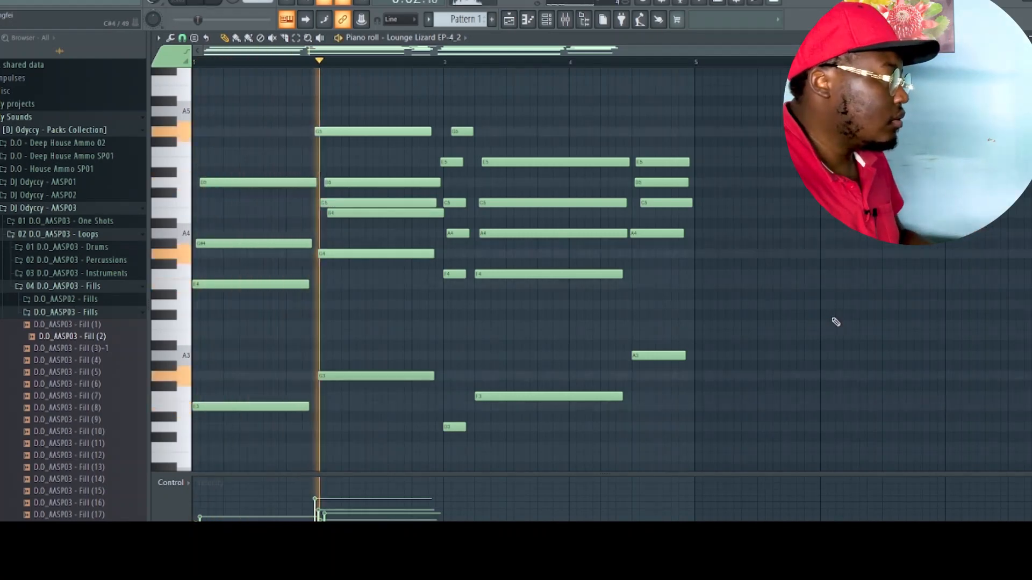
key(space)
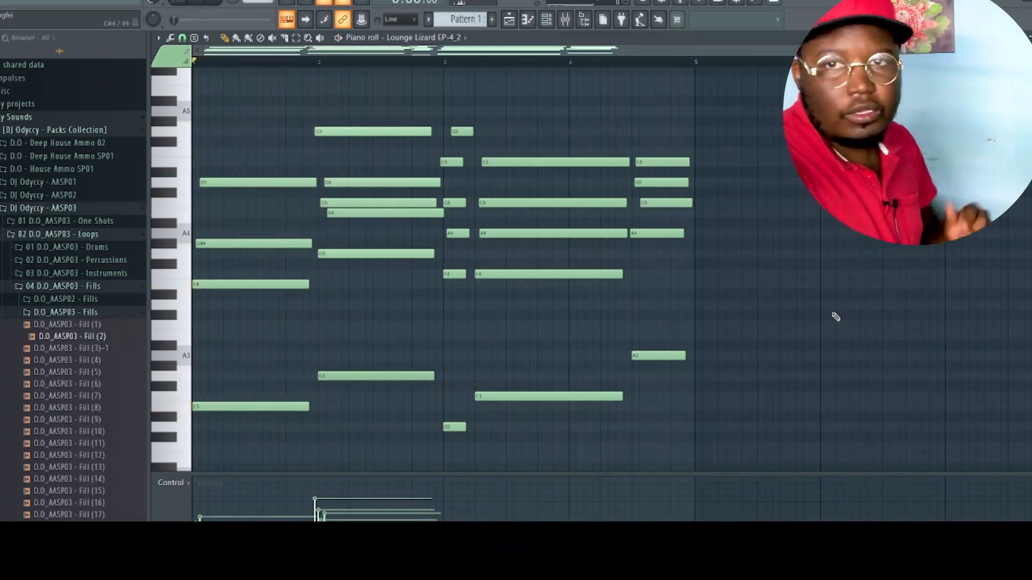
Step: Open the piano roll randomizer for the chord pattern
click(173, 39)
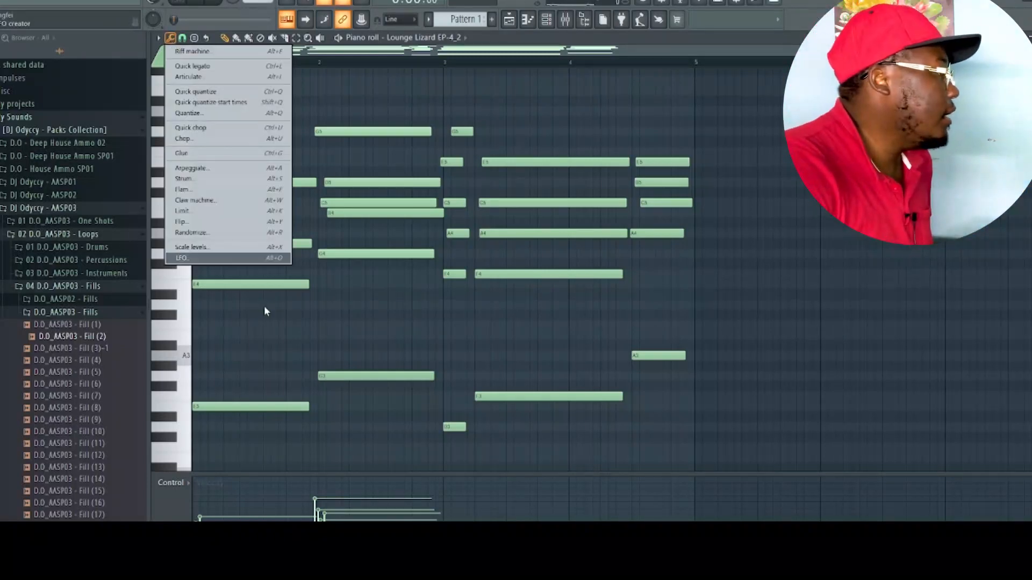
click(189, 233)
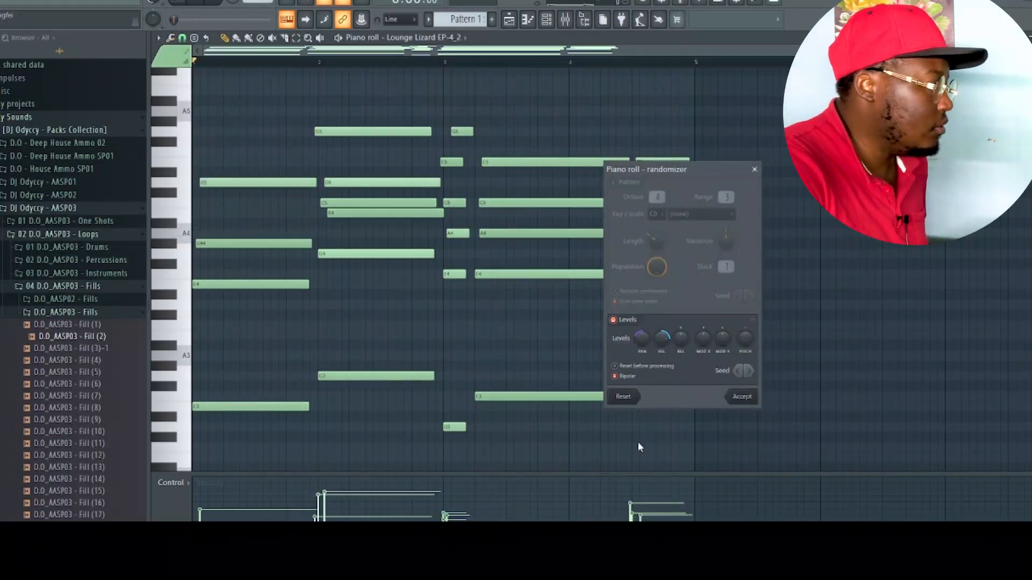
Step: Try the randomizer's pattern generation and listen to the random notes
click(613, 183)
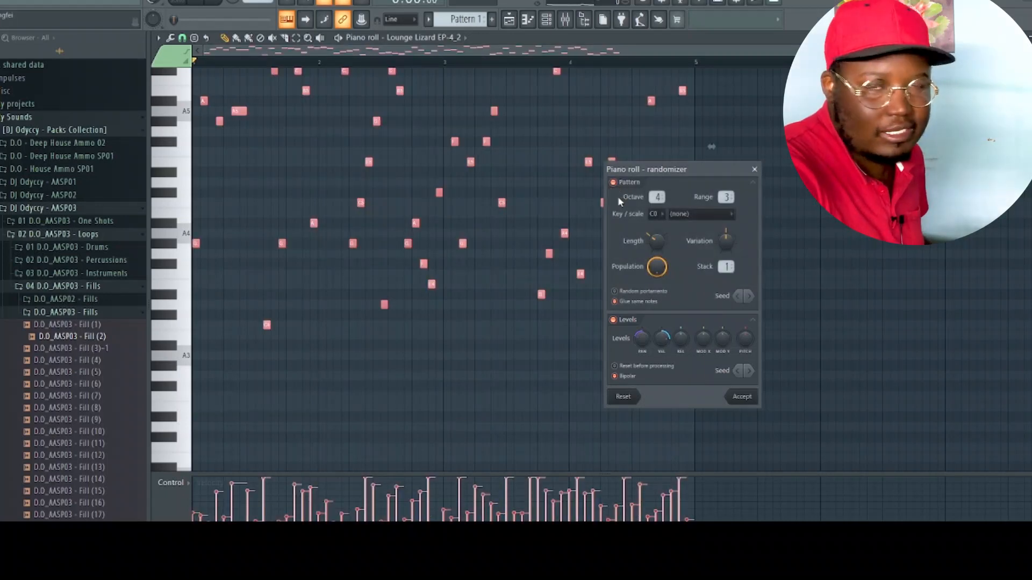
key(space)
key(space)
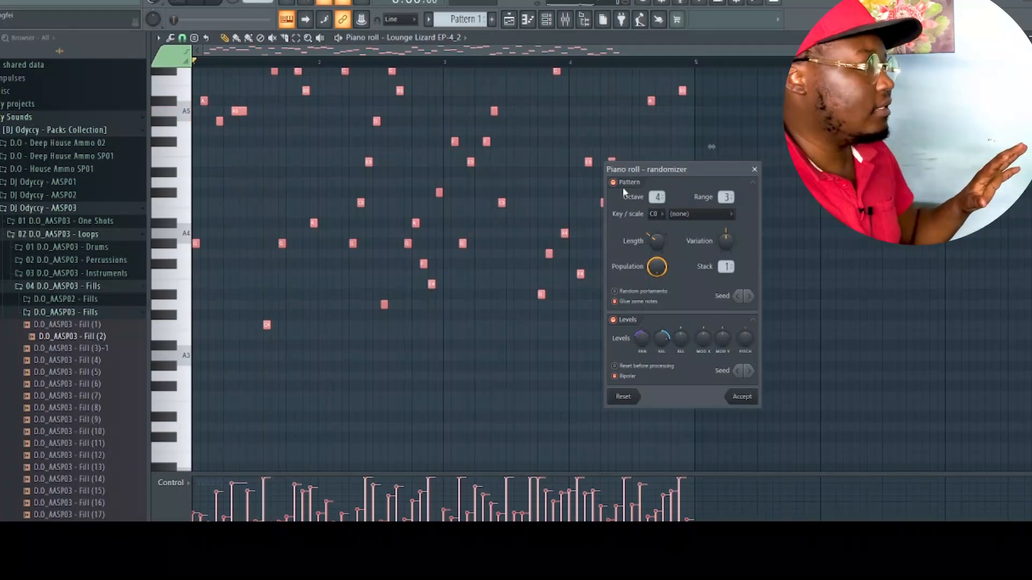
click(613, 182)
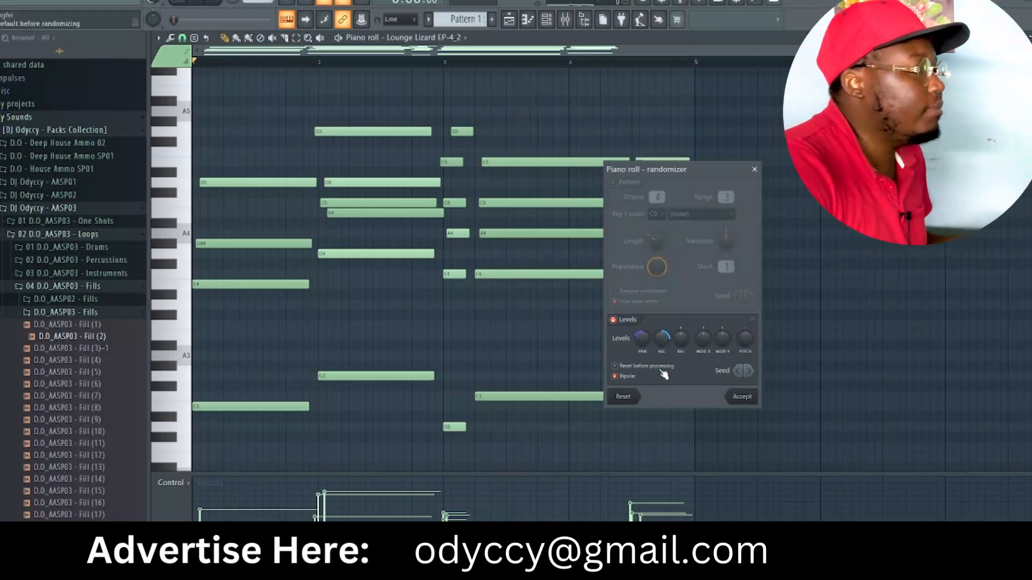
Step: Adjust the amount of volume randomization in the randomizer's levels and preview the chords
mouse_move(664, 343)
mouse_down()
mouse_move(665, 368)
mouse_move(666, 337)
mouse_up()
key(space)
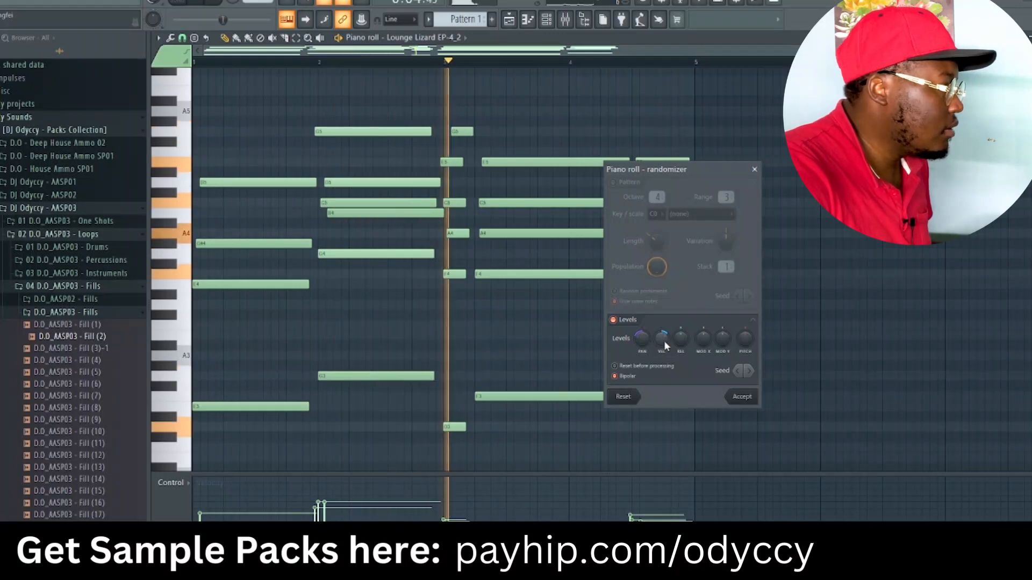
key(space)
Step: Adjust the pan randomization, try different level seeds, and accept the randomized levels while previewing the chords
drag(643, 339, 642, 318)
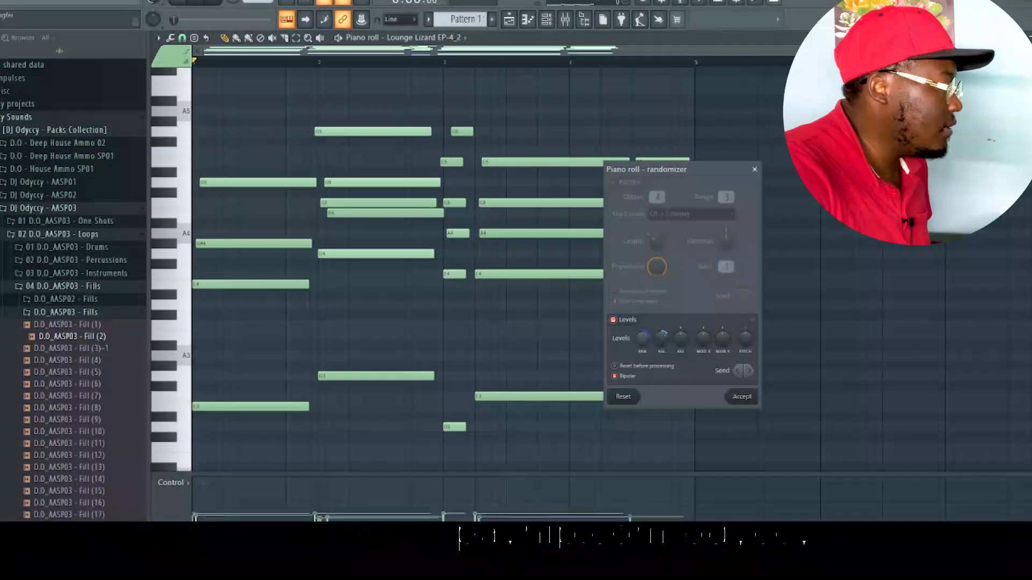
click(750, 372)
click(751, 372)
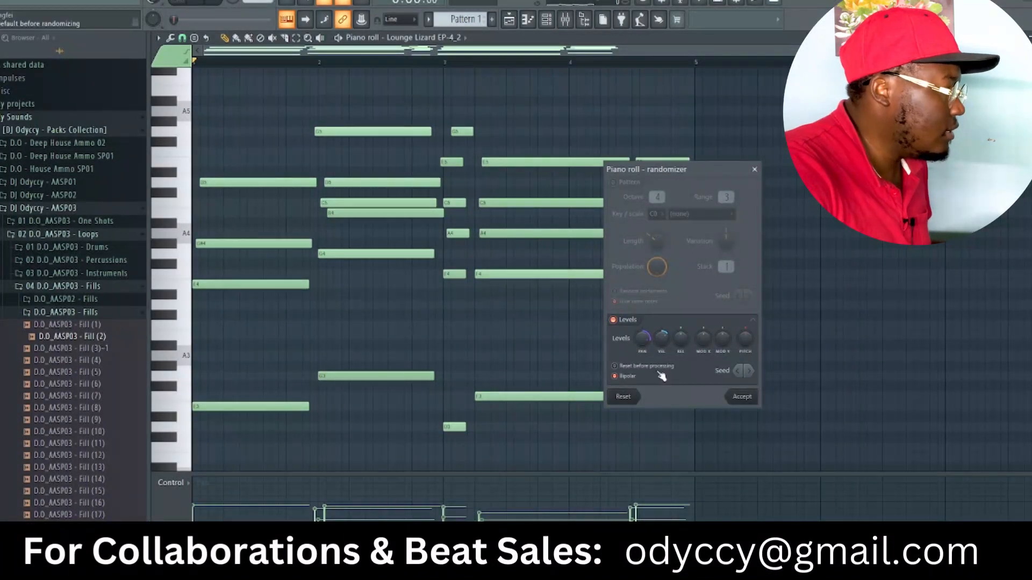
key(space)
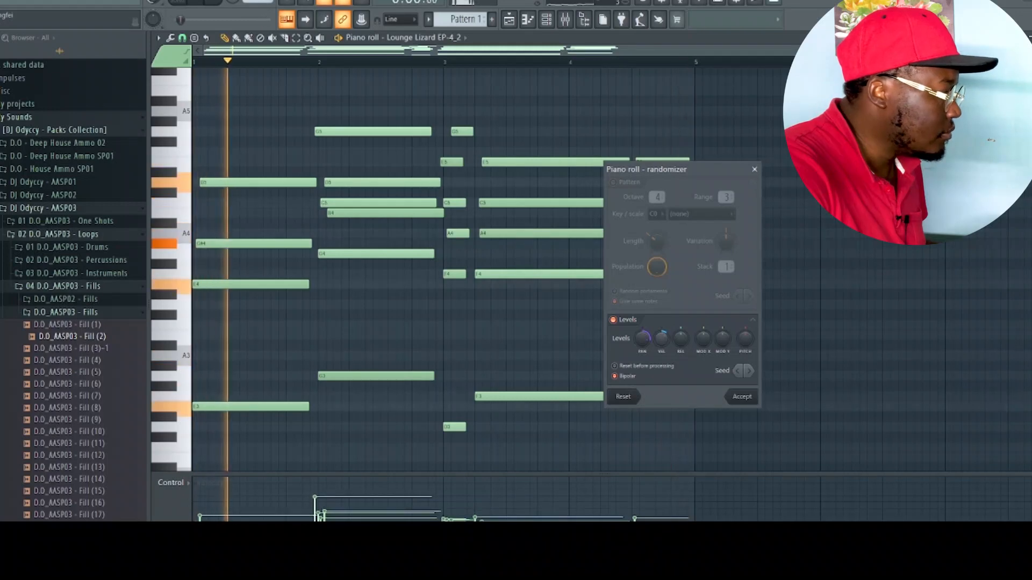
click(746, 399)
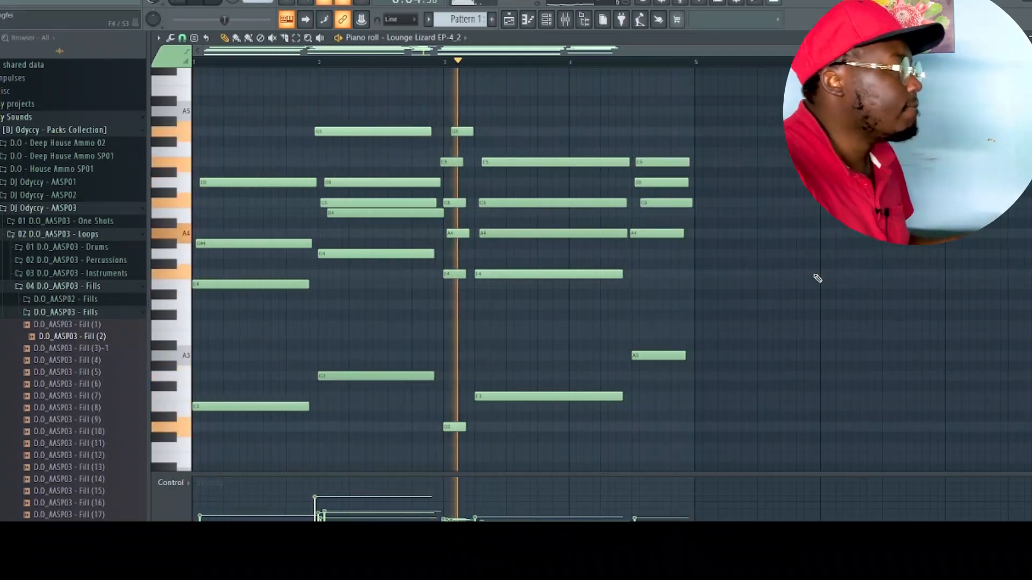
key(space)
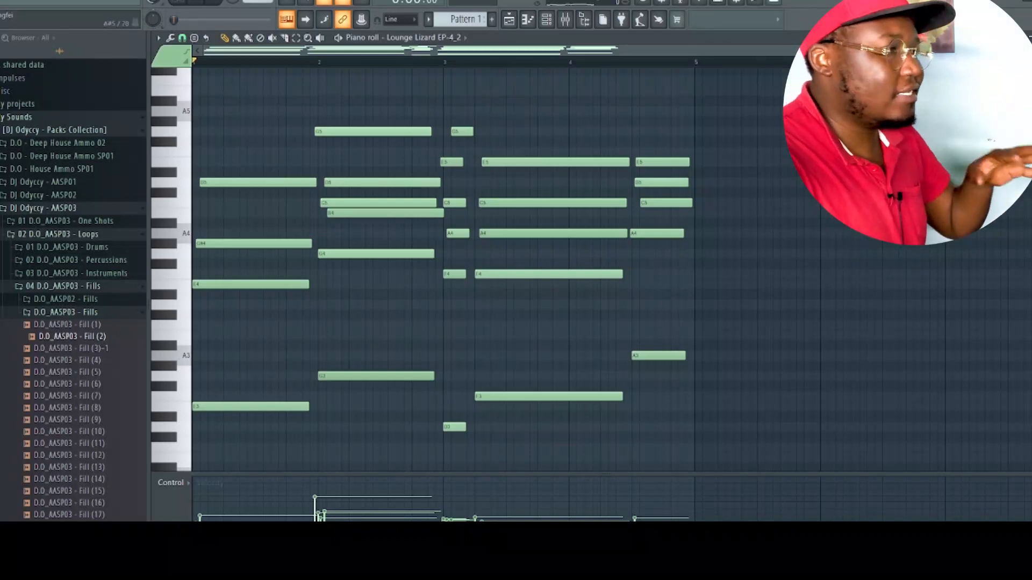
Step: Close the piano roll and add an Addictive Keys instrument channel to the channel rack
key(Escape)
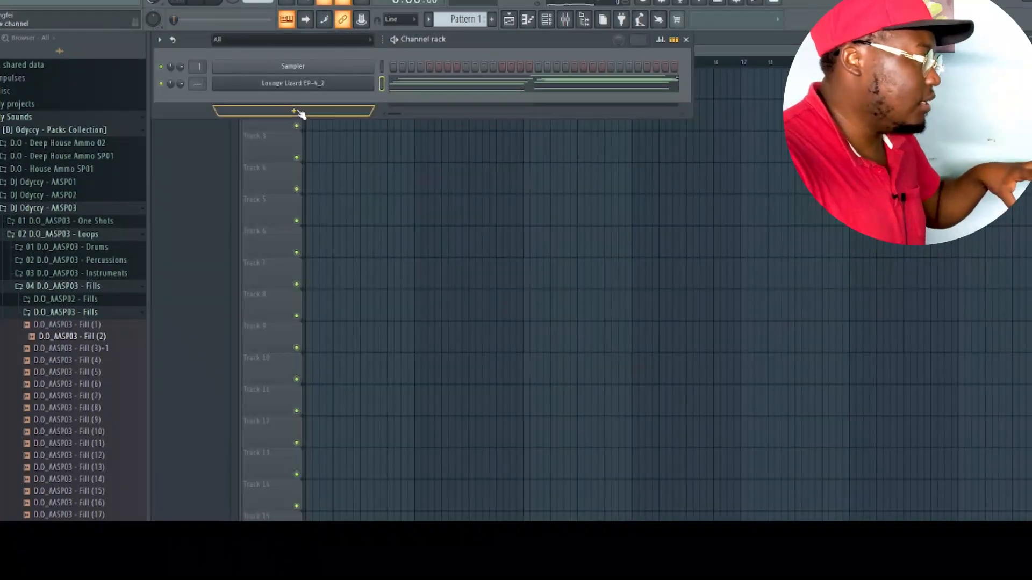
click(301, 112)
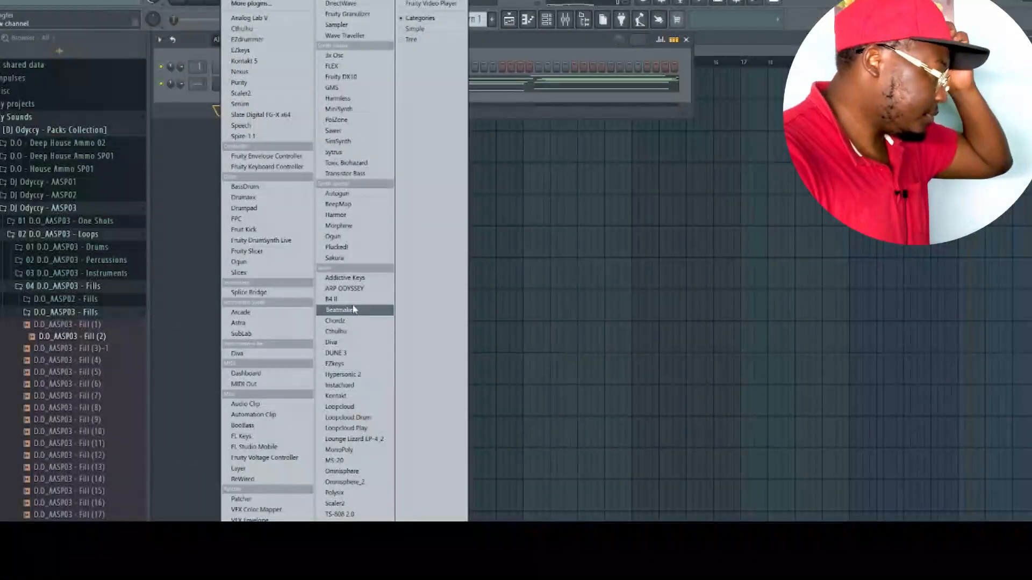
click(362, 279)
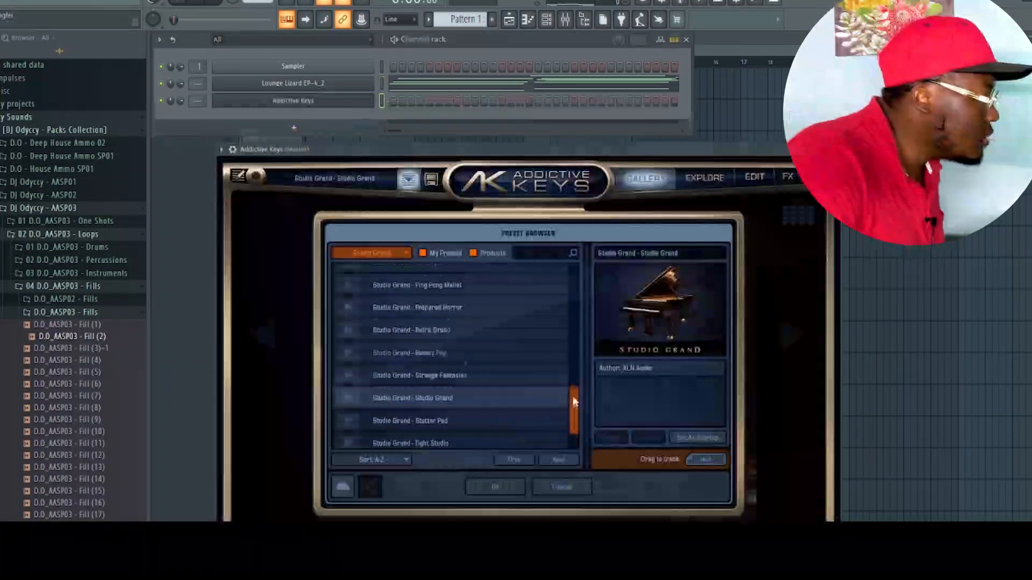
Step: Load the Grand Noir preset from the Studio Grand collection in Addictive Keys
drag(572, 394, 563, 304)
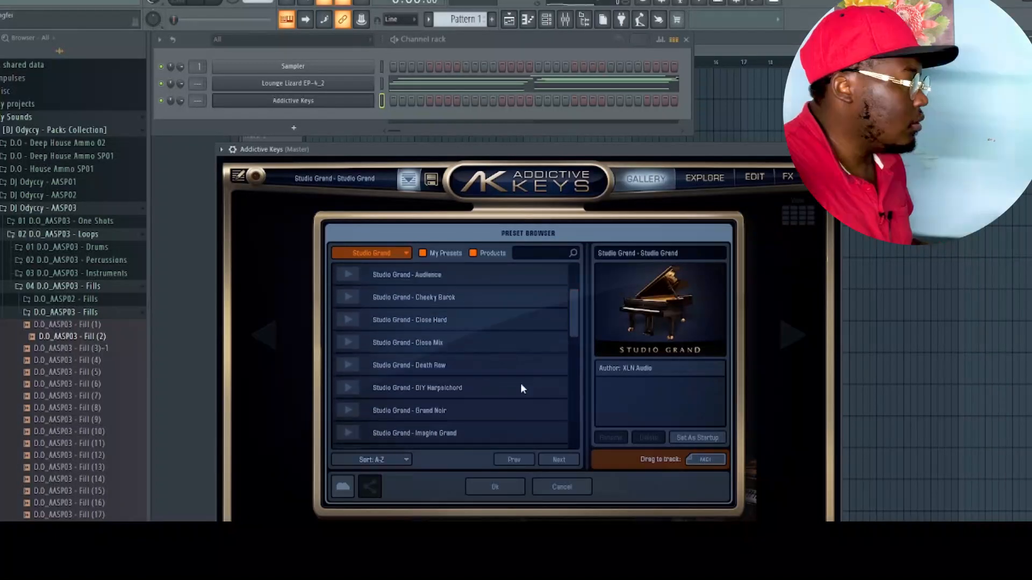
click(430, 411)
click(495, 487)
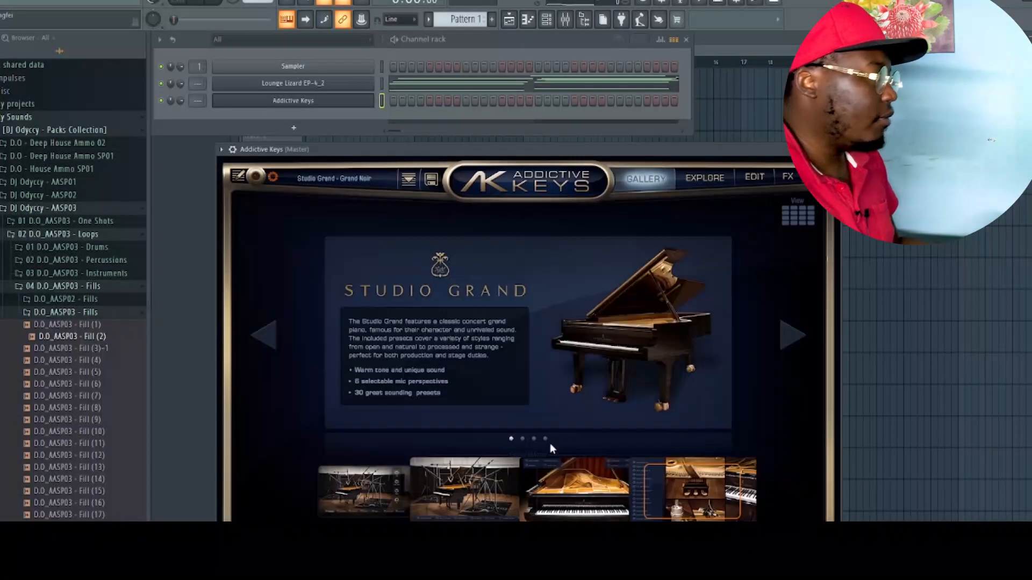
Step: Copy the Lounge Lizard chord notes to the Addictive Keys channel and preview the piano with Lounge Lizard muted
click(382, 83)
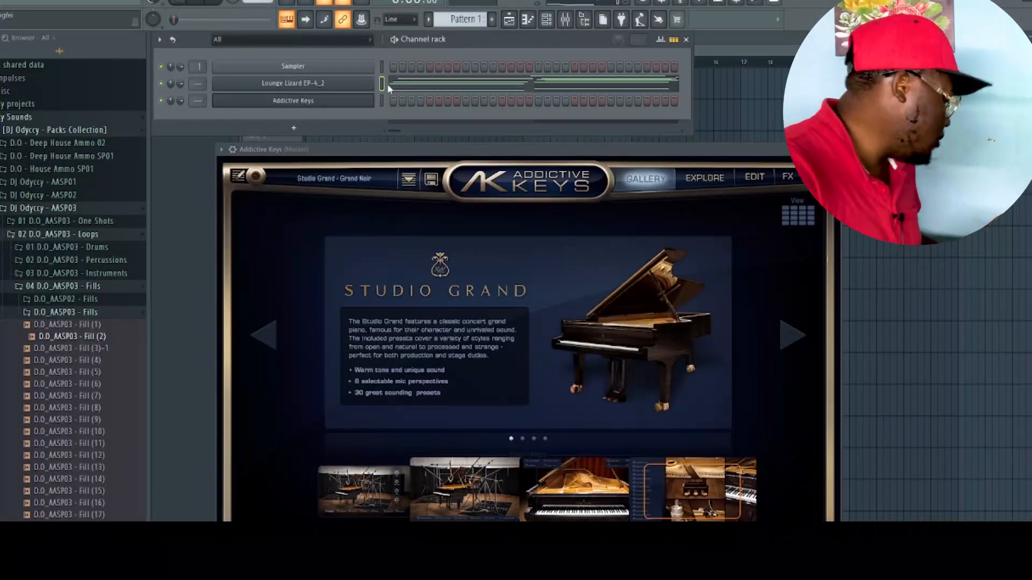
click(382, 101)
key(ctrl+v)
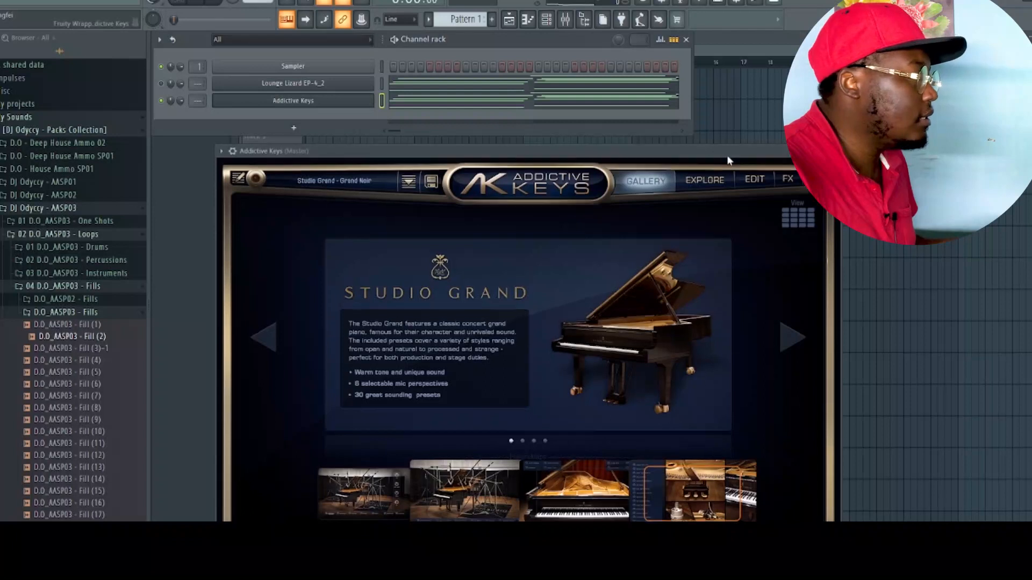
drag(728, 155, 741, 171)
key(space)
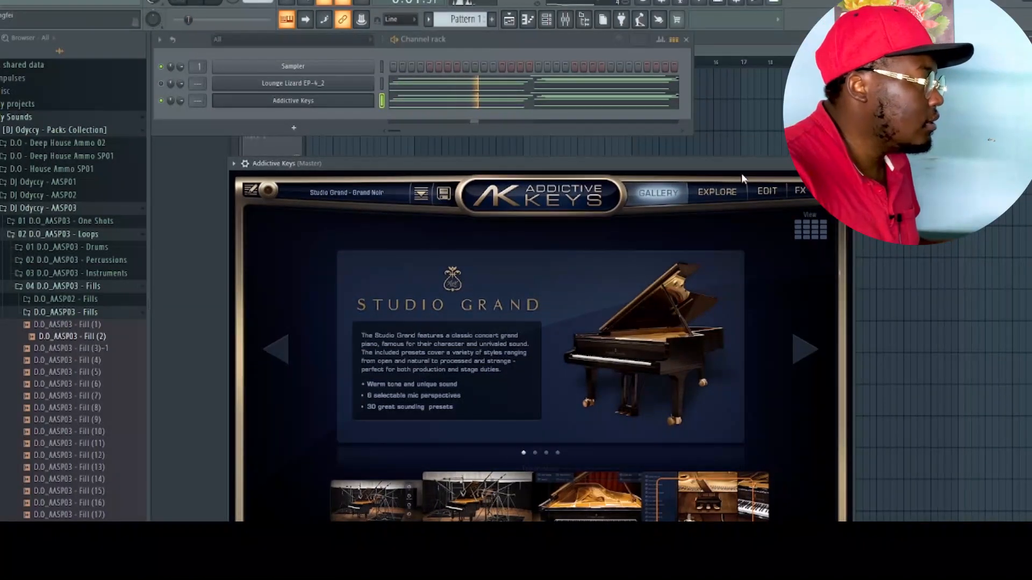
click(848, 163)
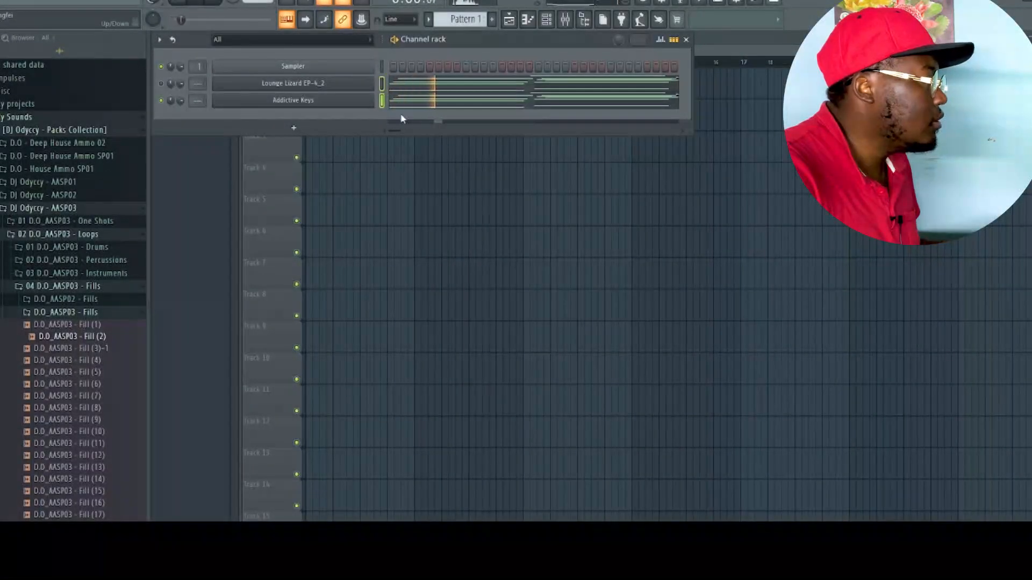
Step: Show the mixer and route the Lounge Lizard and Addictive Keys channels to mixer tracks 19 and 20
click(565, 21)
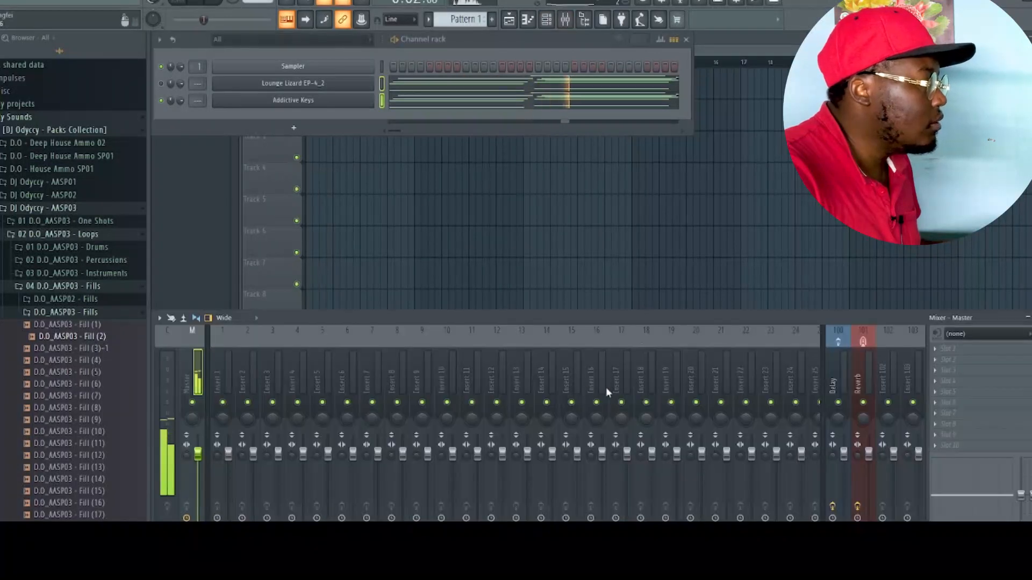
right_click(672, 377)
mouse_move(763, 376)
click(829, 388)
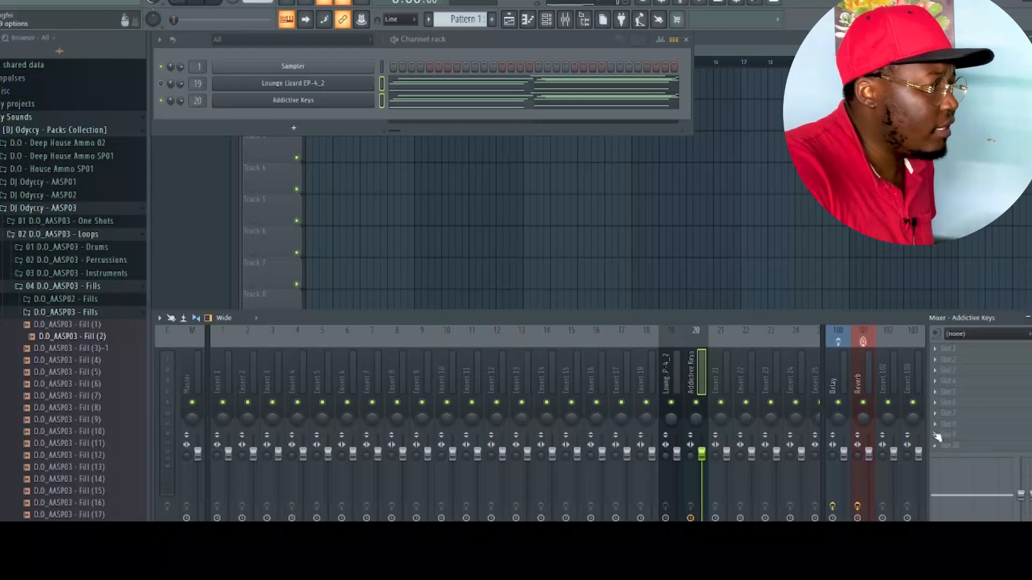
Step: Insert Fruity parametric EQ 2 in the first effect slot of the Addictive Keys track with the 20Hz - 18kHz cut preset
click(935, 352)
mouse_move(953, 366)
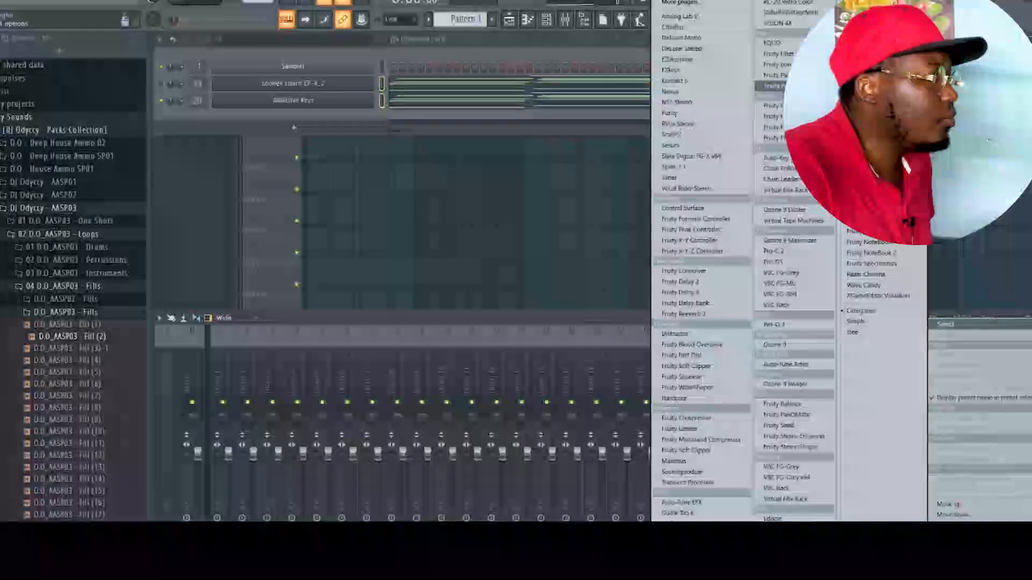
click(779, 111)
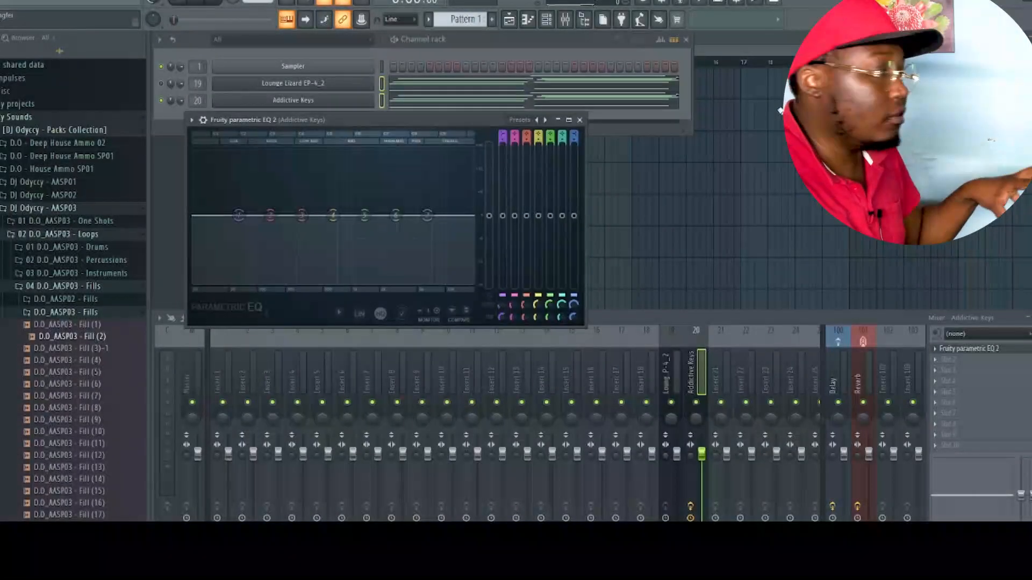
drag(433, 121, 711, 159)
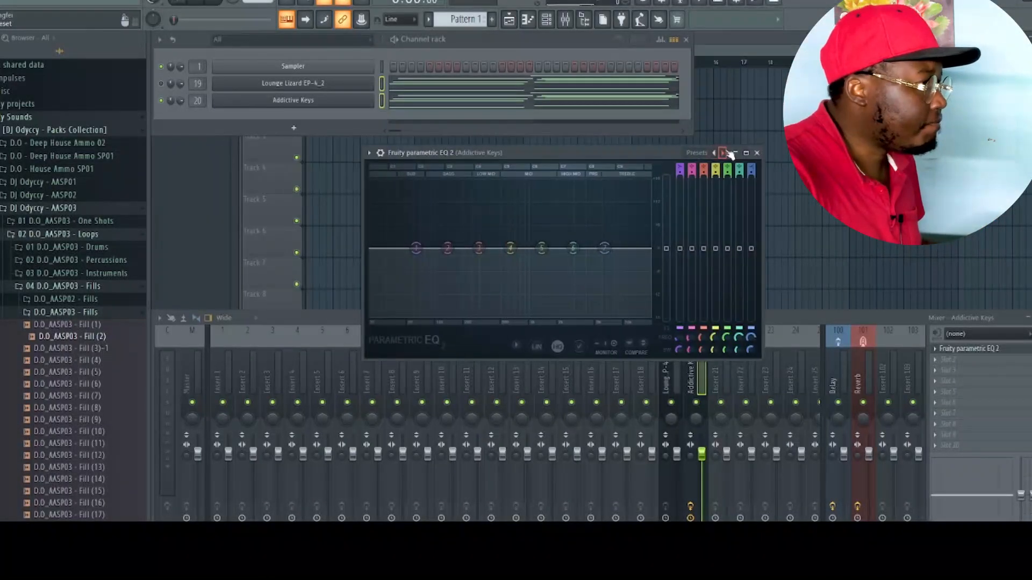
click(723, 152)
click(722, 152)
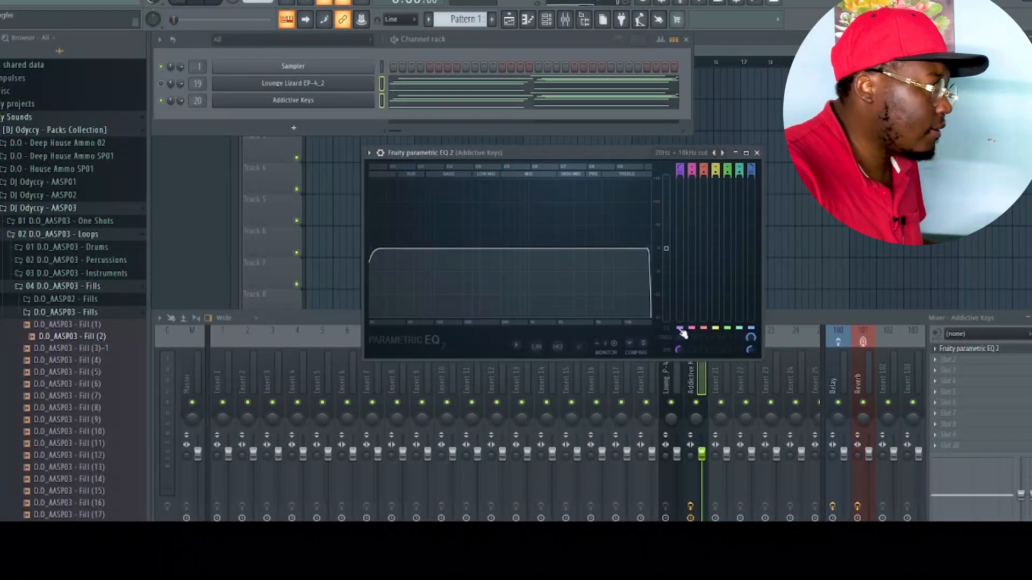
Step: Raise the EQ's low-cut frequency and lower its high-cut frequency to narrow the piano's range during playback
key(space)
drag(750, 338, 750, 372)
drag(675, 335, 681, 343)
drag(752, 338, 752, 343)
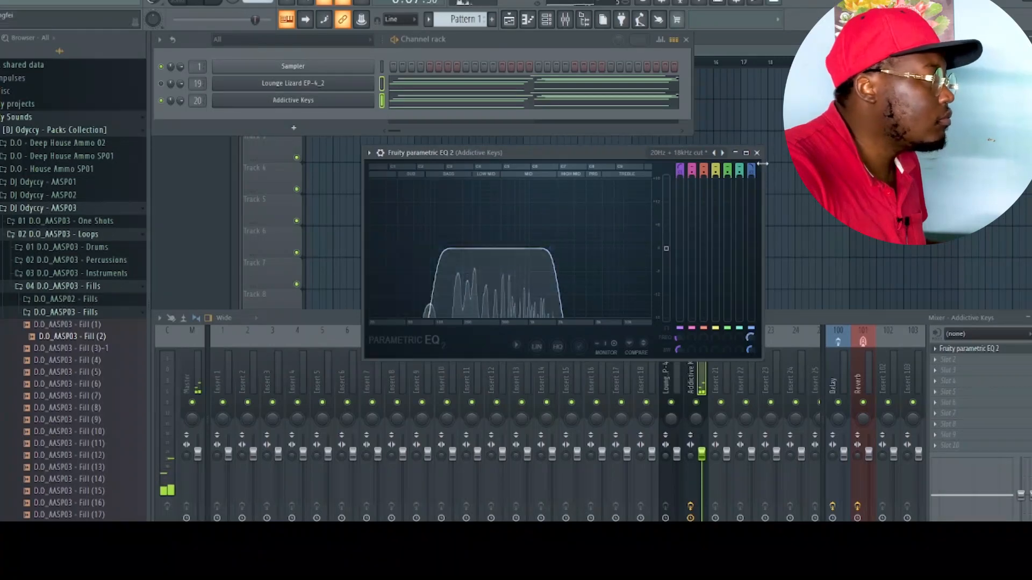
click(757, 154)
key(space)
Step: Insert Fruity Reeverb 2 in slot 9 of the Addictive Keys track and raise its decay and wet level during playback
click(935, 435)
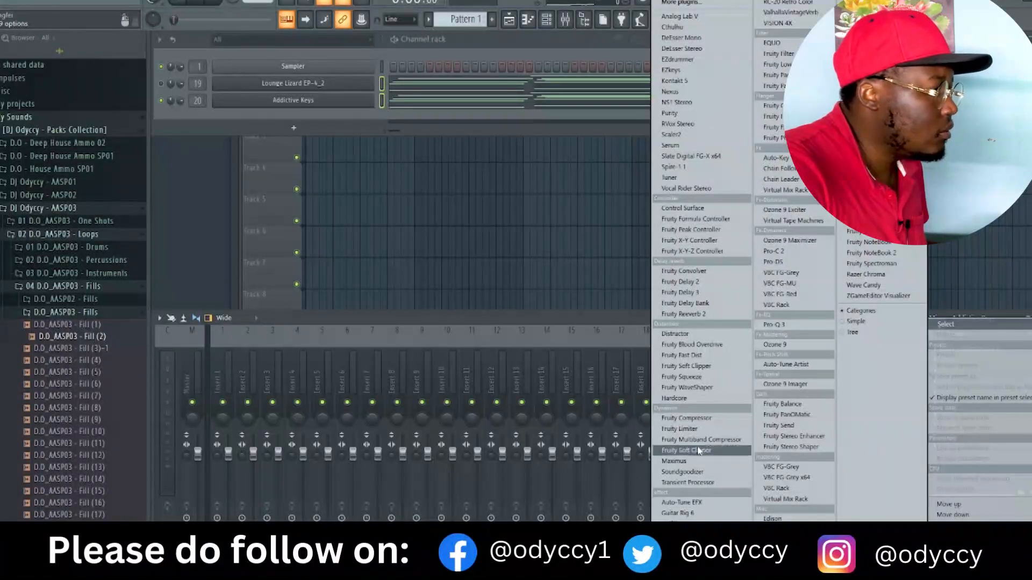
click(698, 315)
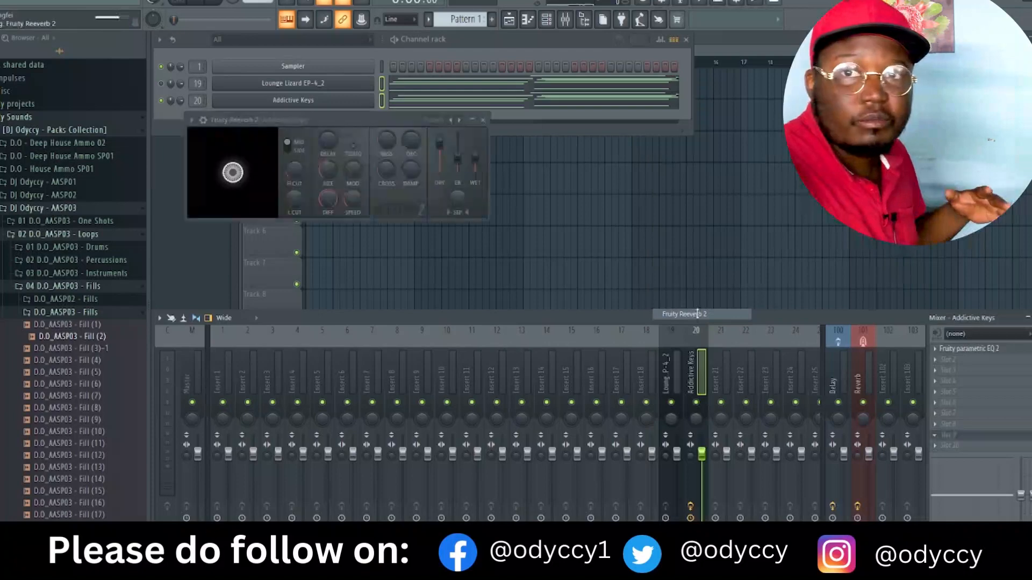
drag(356, 118, 576, 208)
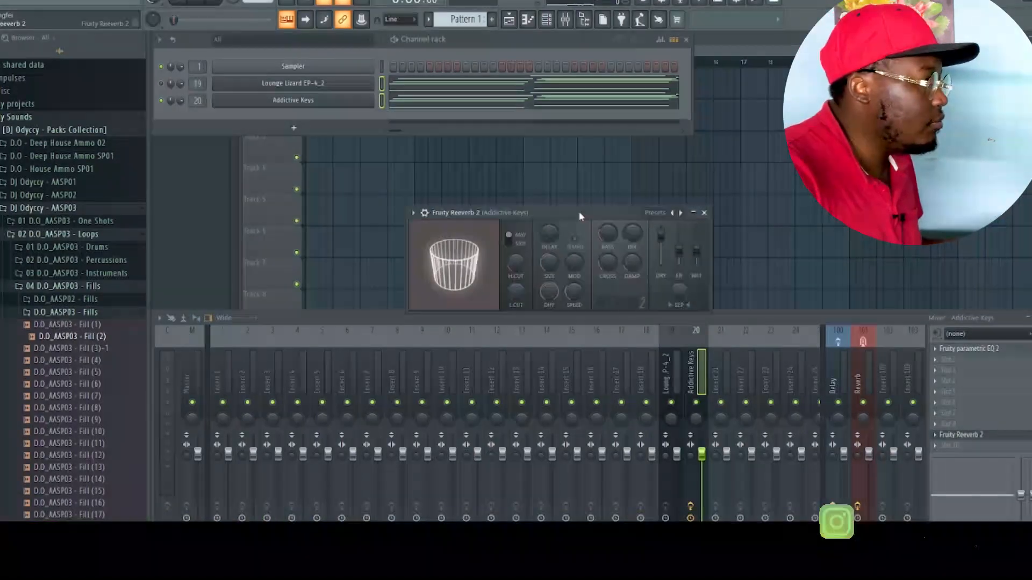
key(space)
drag(698, 254, 696, 241)
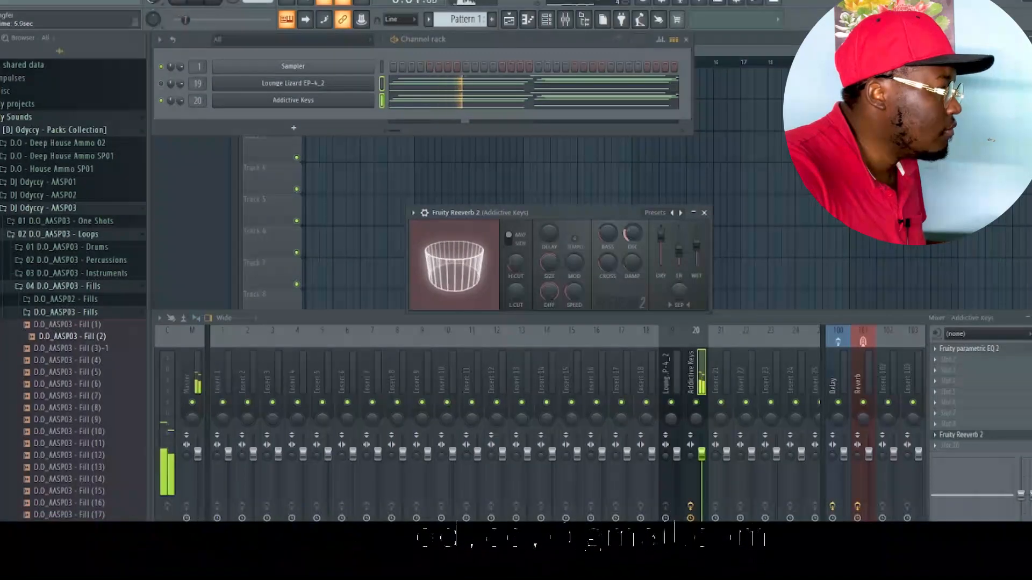
click(705, 214)
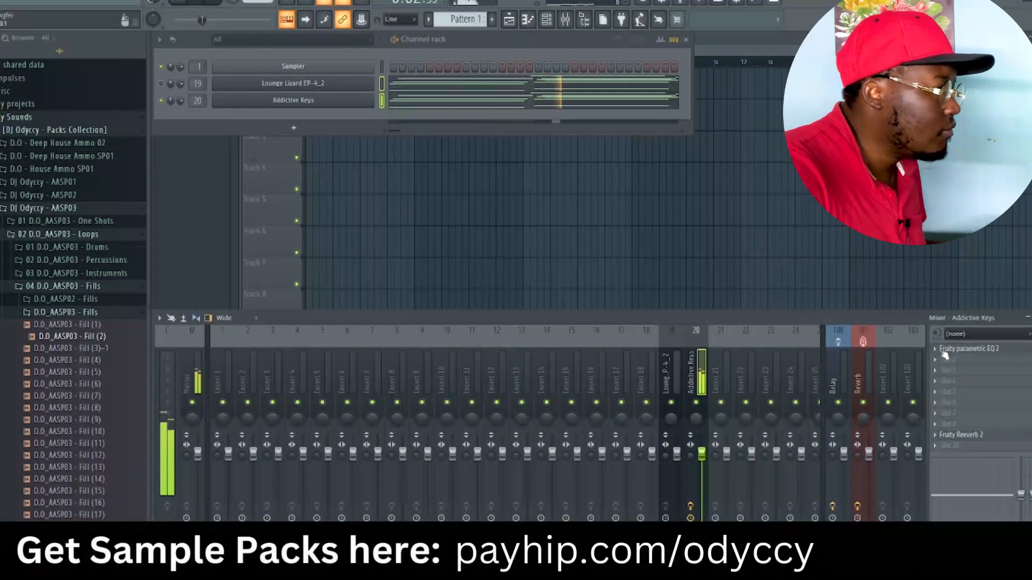
Step: Fine-tune the low cut in the Addictive Keys EQ and unmute the Lounge Lizard channel
click(969, 349)
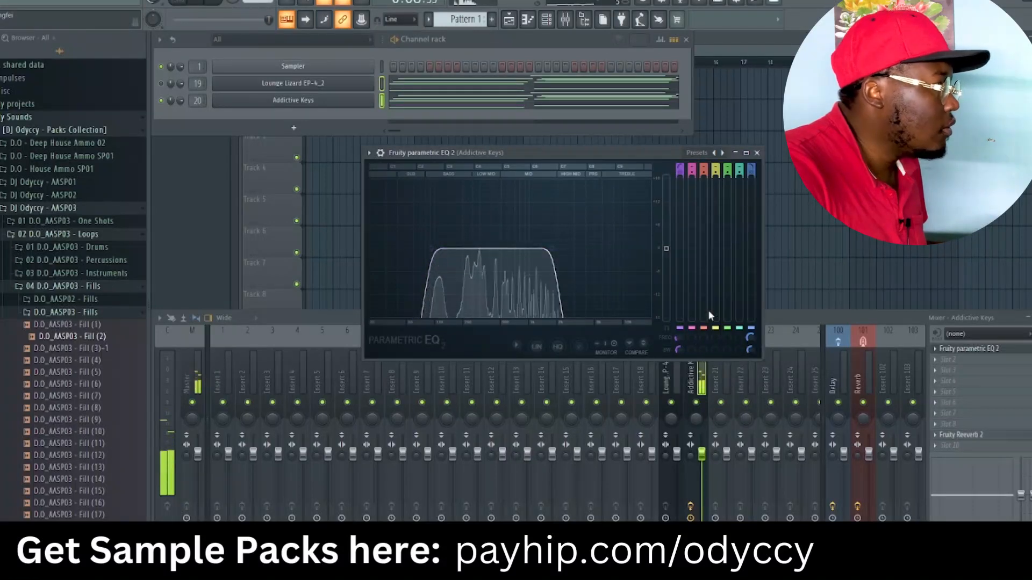
click(756, 153)
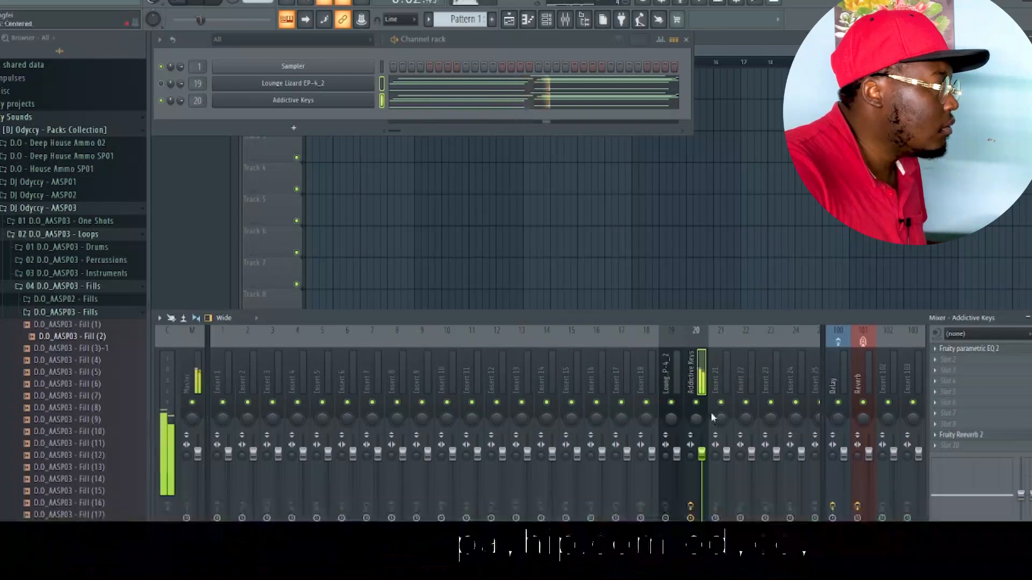
click(162, 84)
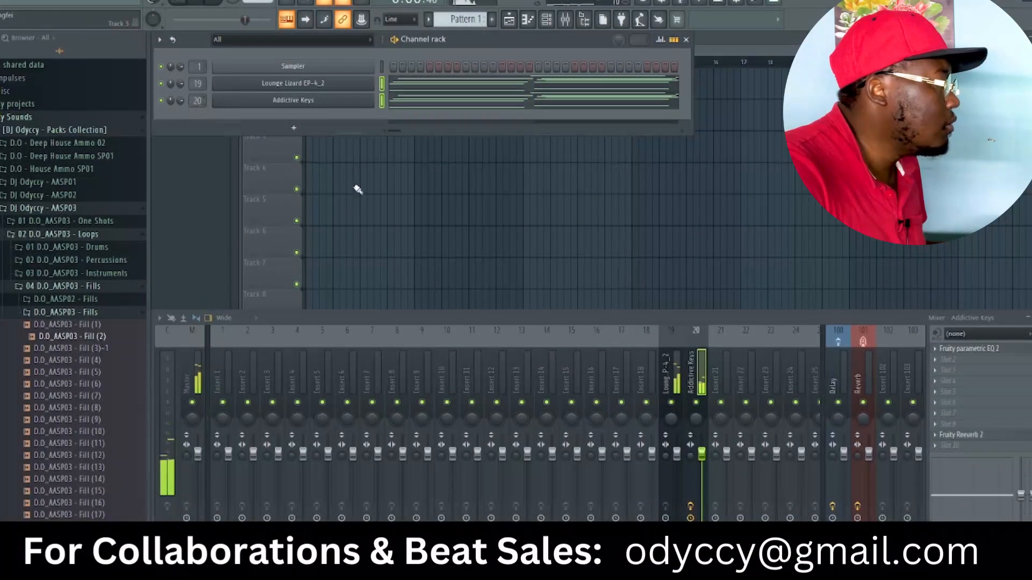
Step: Copy the Addictive Keys EQ with its settings onto the Lounge Lizard mixer track, and close both EQ windows
click(946, 349)
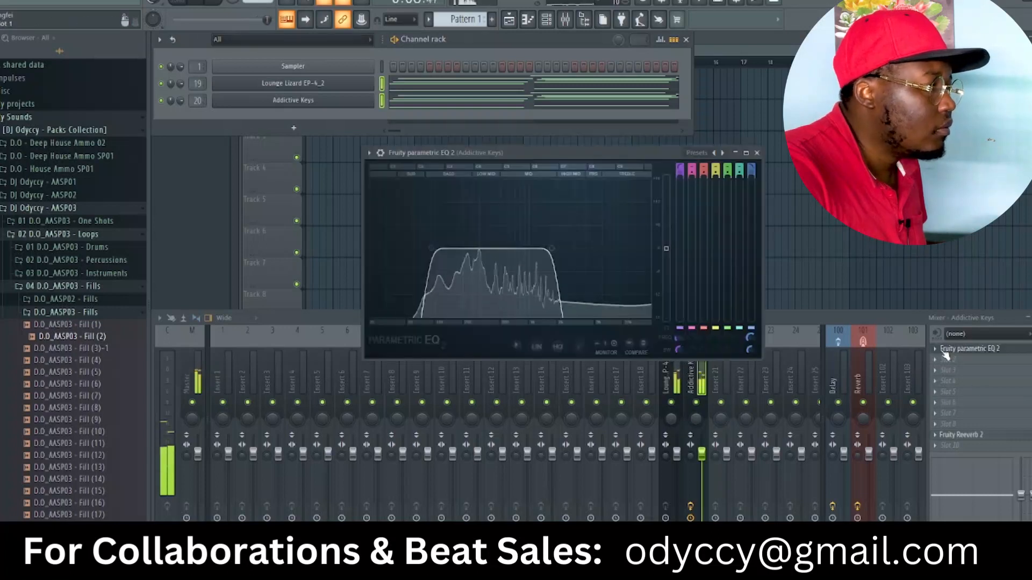
click(935, 348)
drag(961, 363, 676, 376)
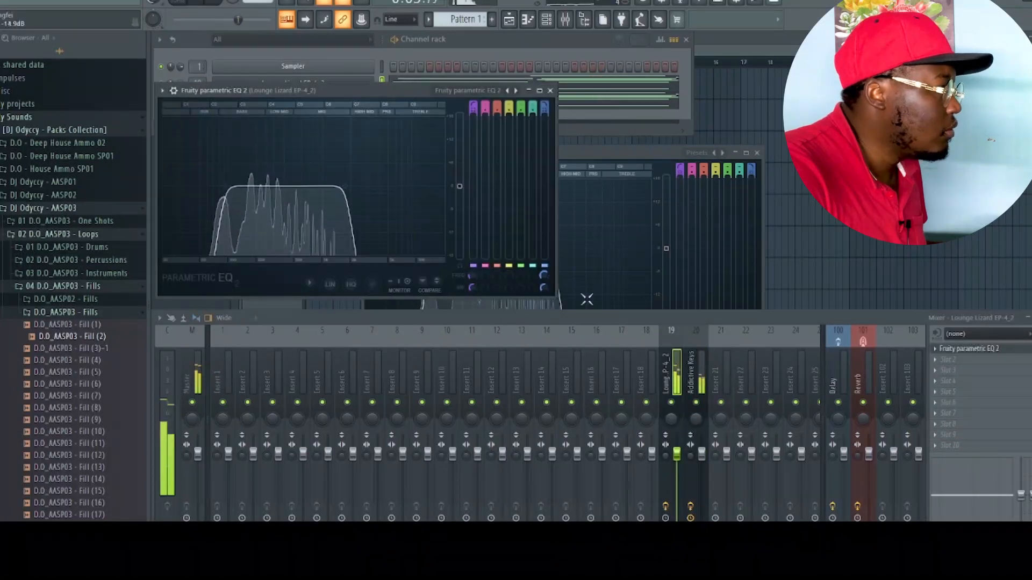
click(550, 90)
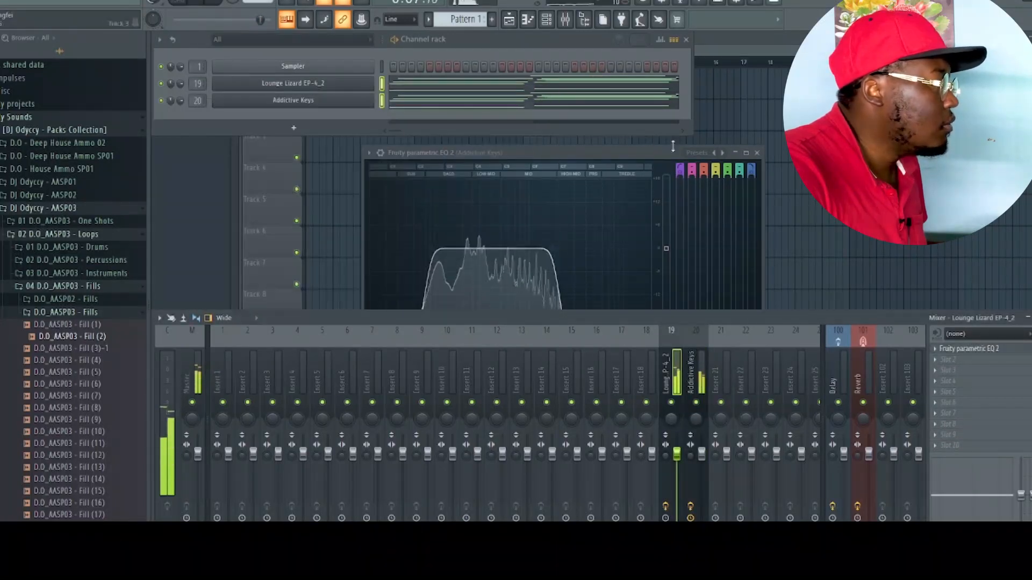
click(756, 152)
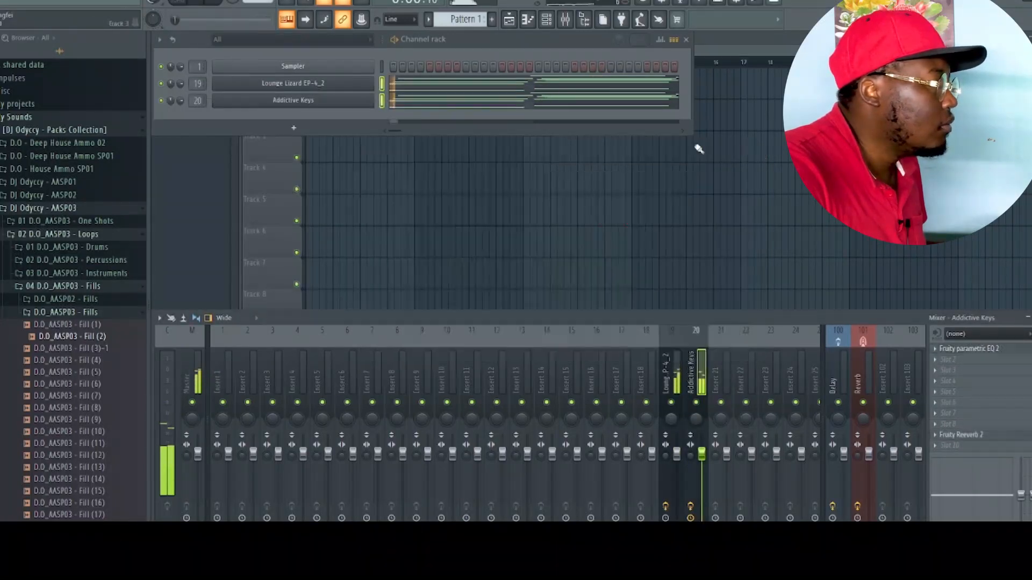
Step: Add a Hypersonic 2 instrument channel below Addictive Keys in the channel rack
click(382, 100)
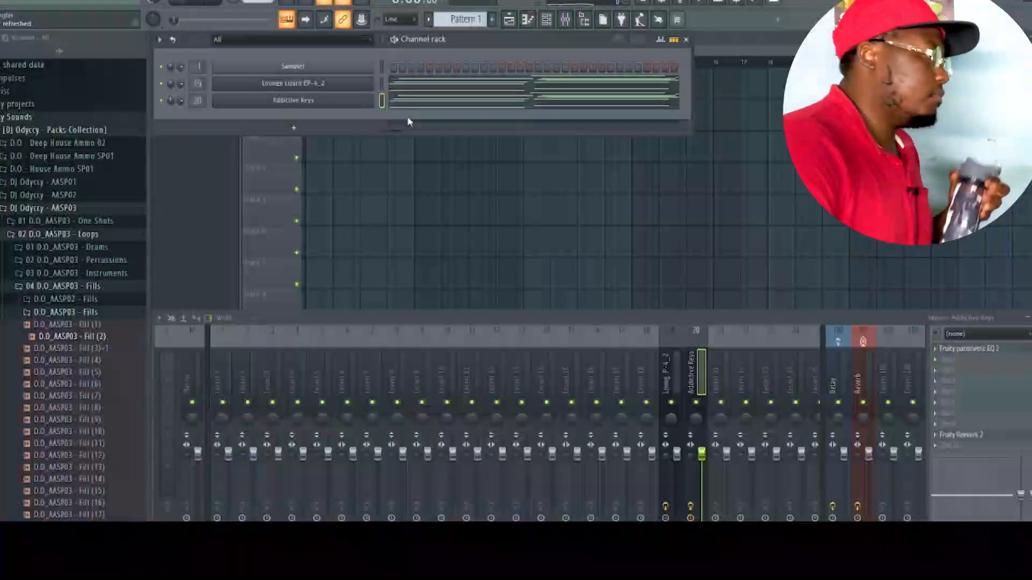
click(295, 127)
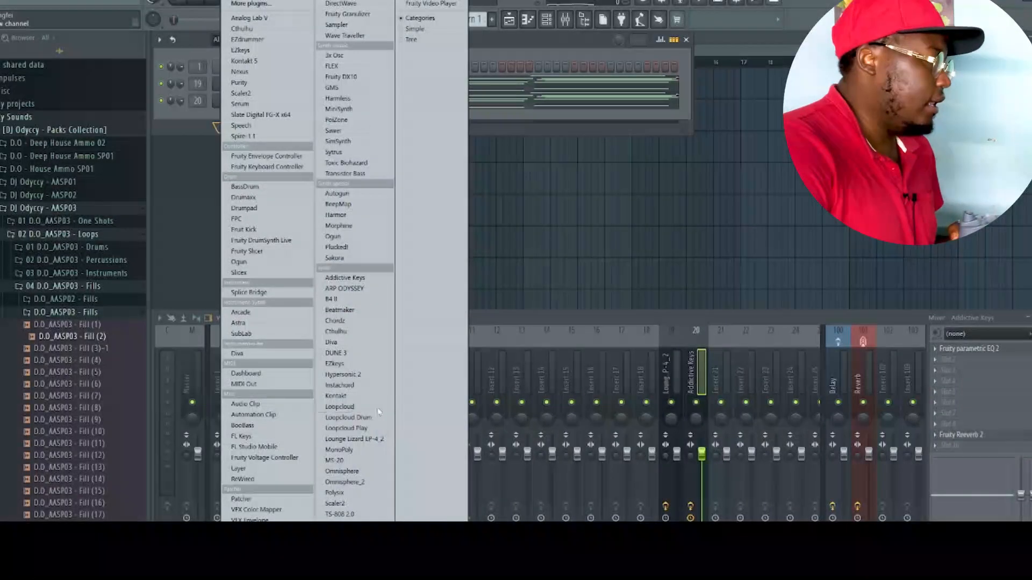
click(355, 374)
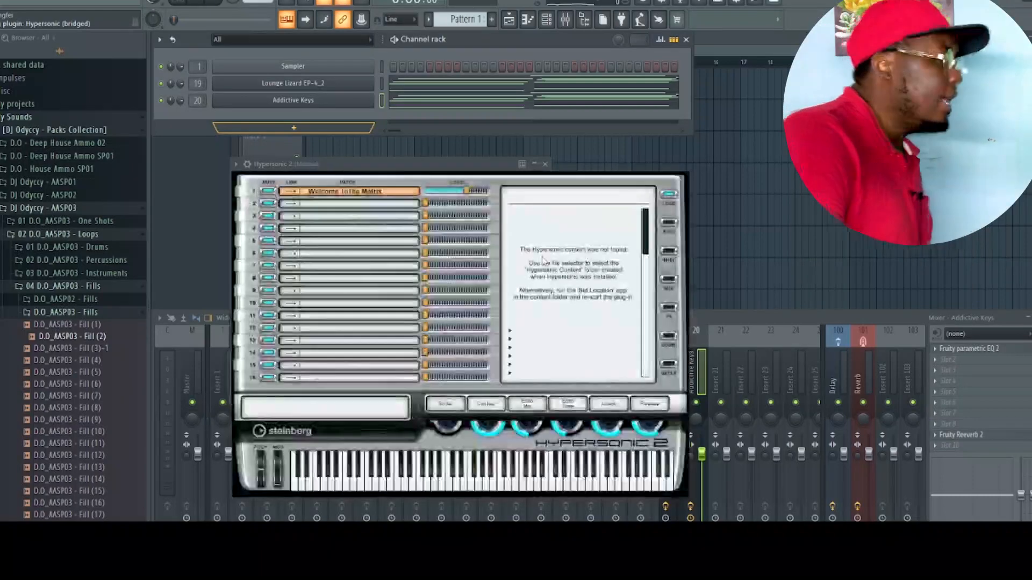
click(336, 123)
click(336, 123)
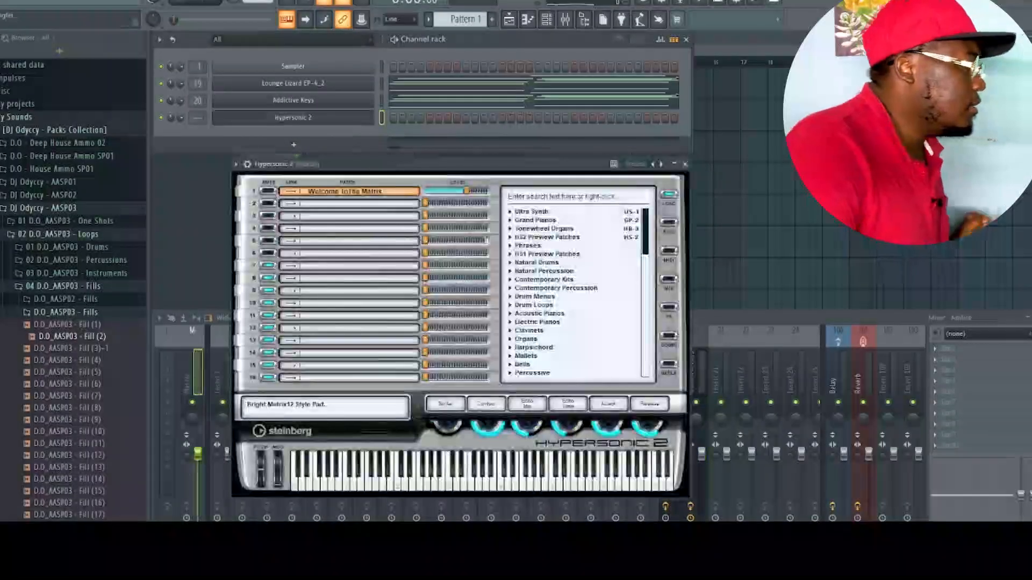
Step: Load the Atmos Piano patch in Hypersonic 2 and close the instrument window
drag(645, 236, 646, 279)
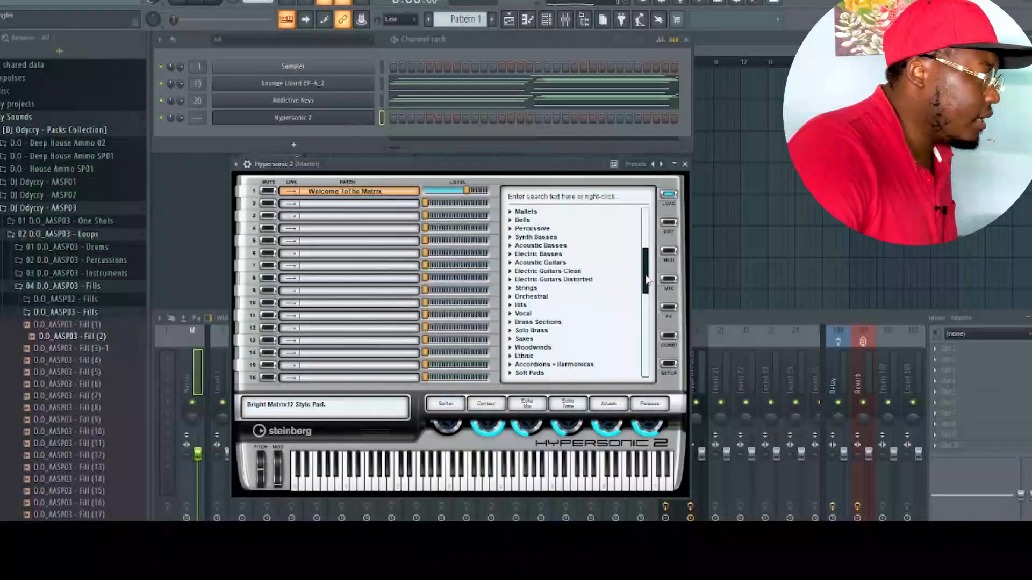
scroll(647, 279, up, 1)
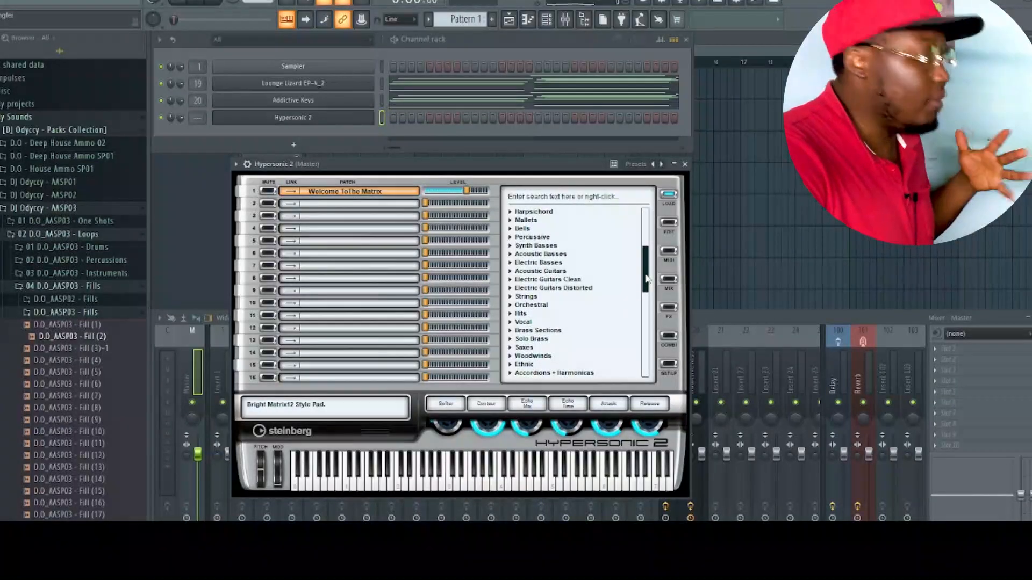
scroll(647, 279, down, 1)
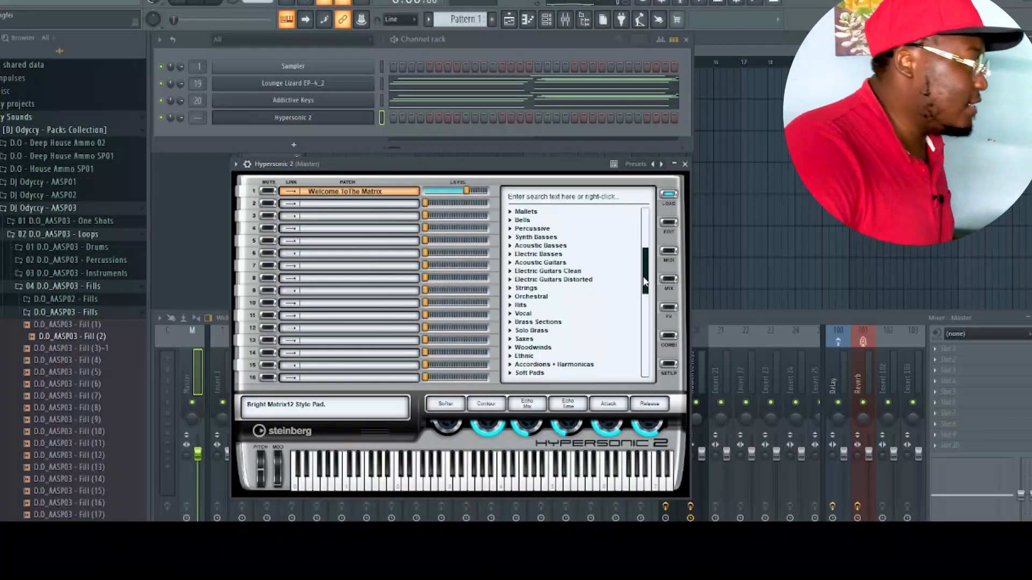
drag(645, 280, 652, 254)
click(546, 322)
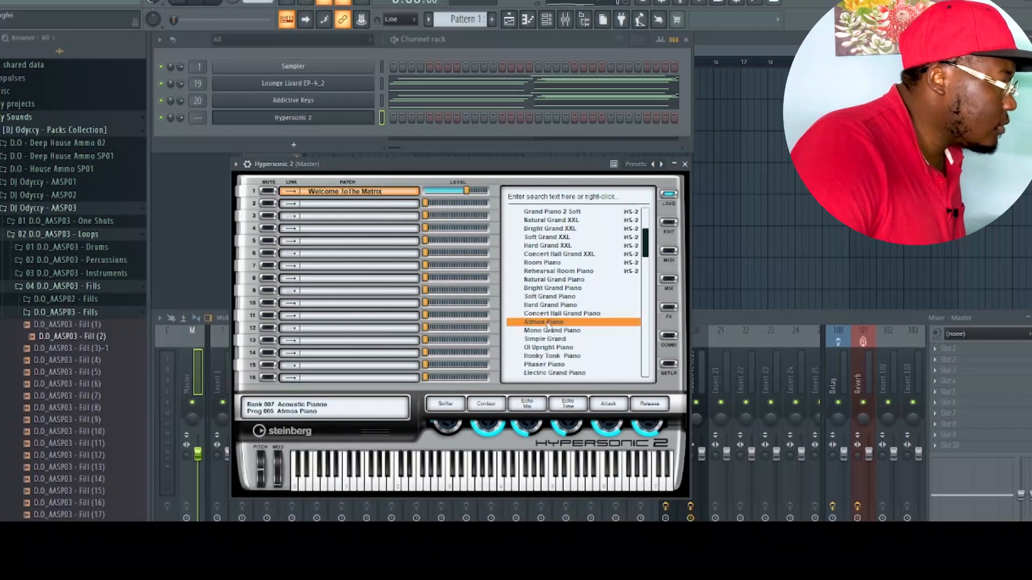
click(685, 165)
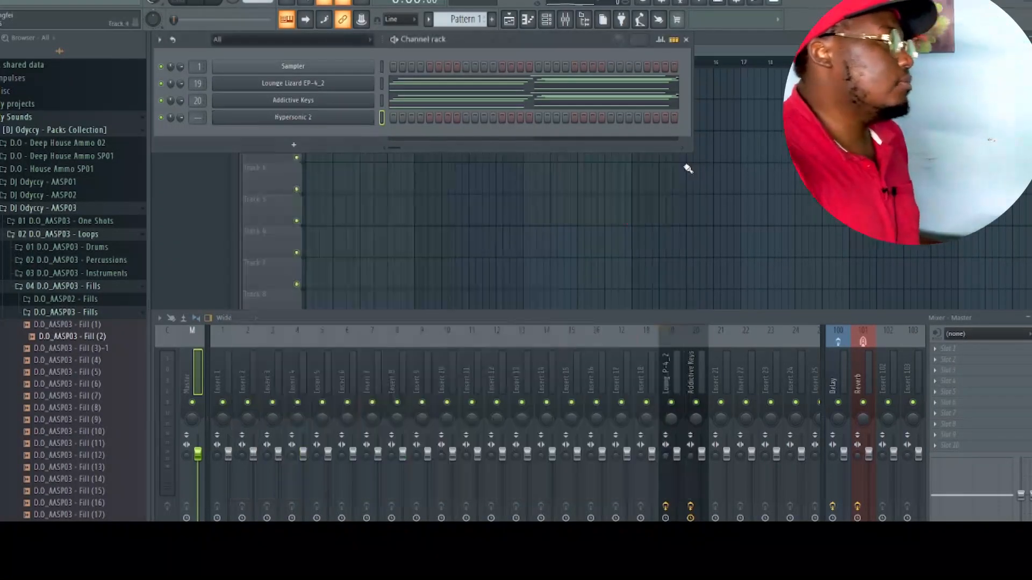